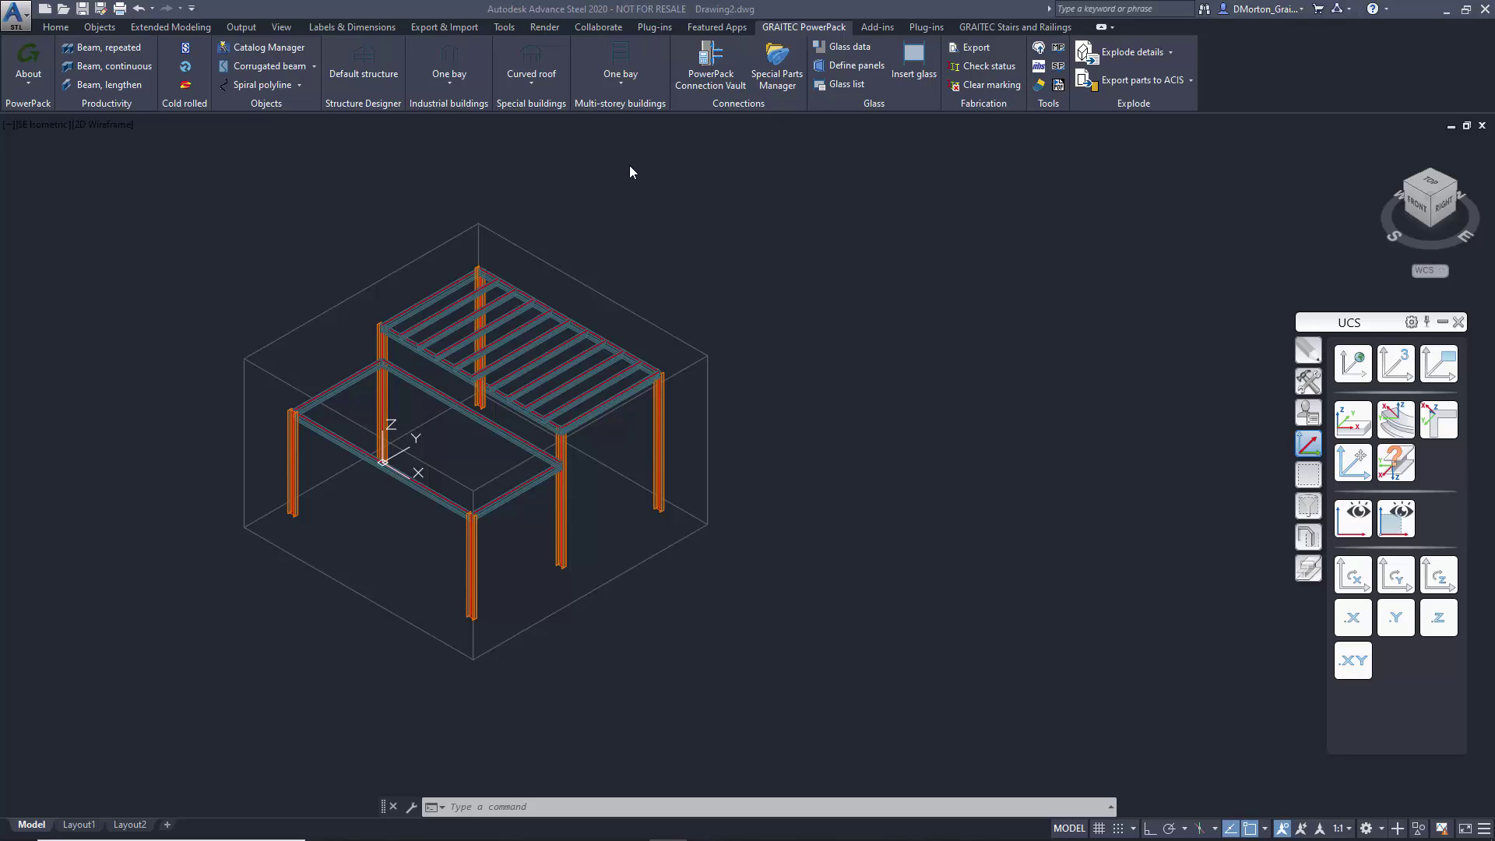
{"action": "left_click", "coordinate": [622, 87]}
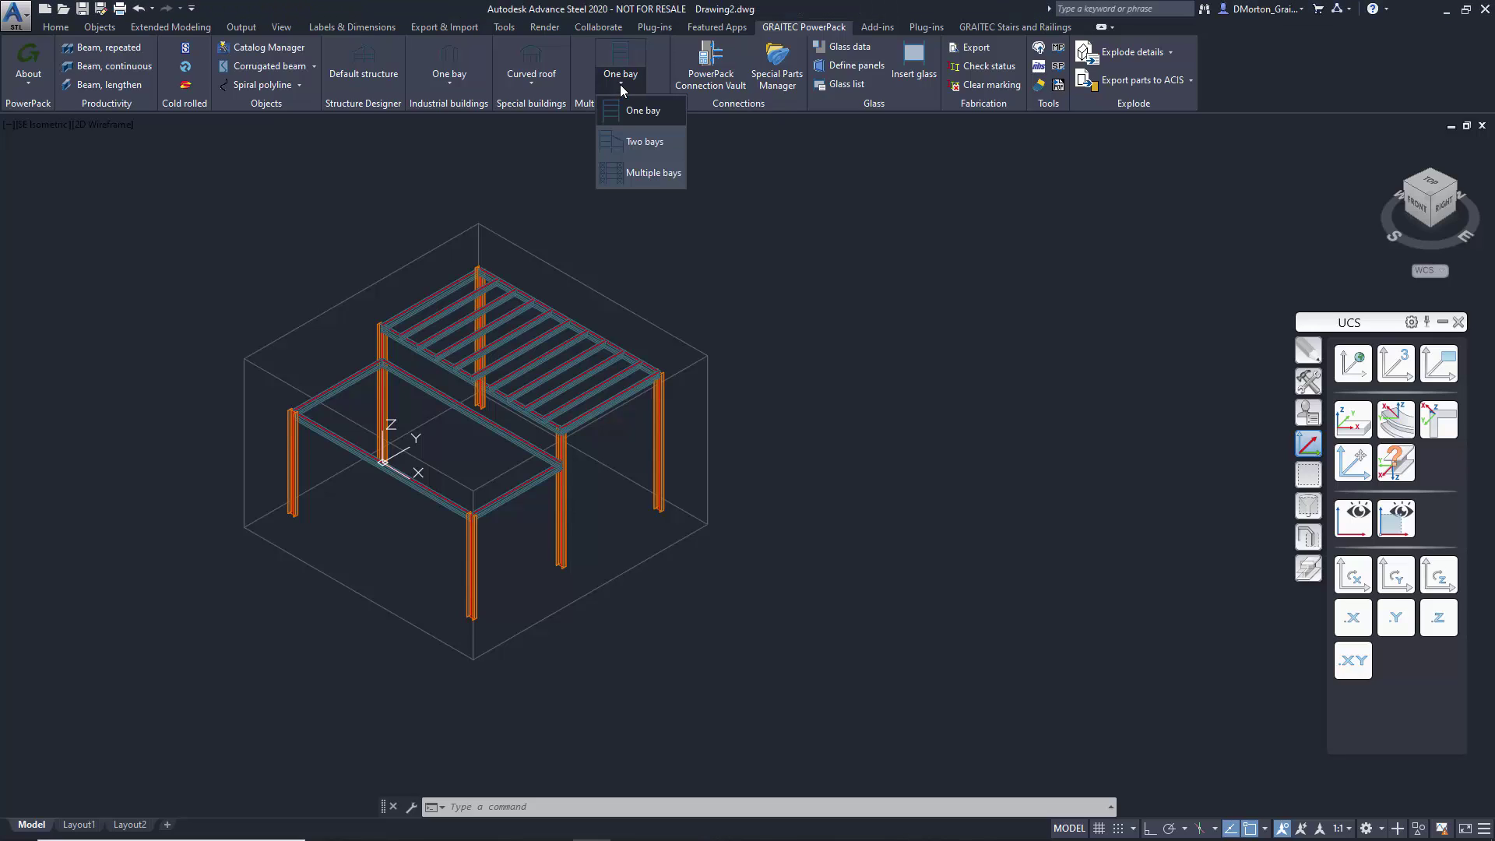
{"action": "left_click", "coordinate": [558, 140]}
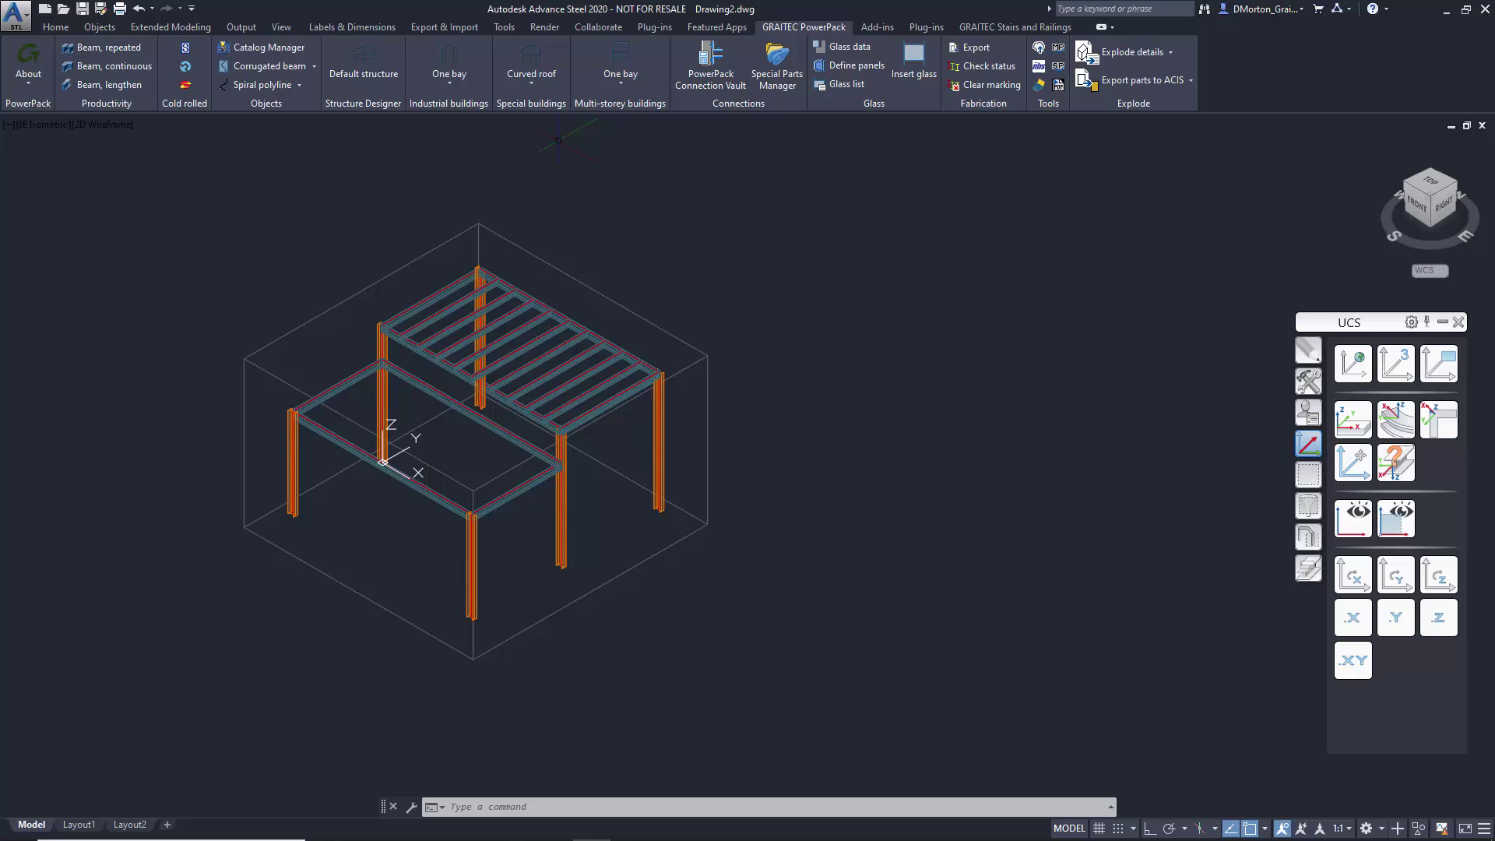
{"action": "left_click", "coordinate": [543, 82]}
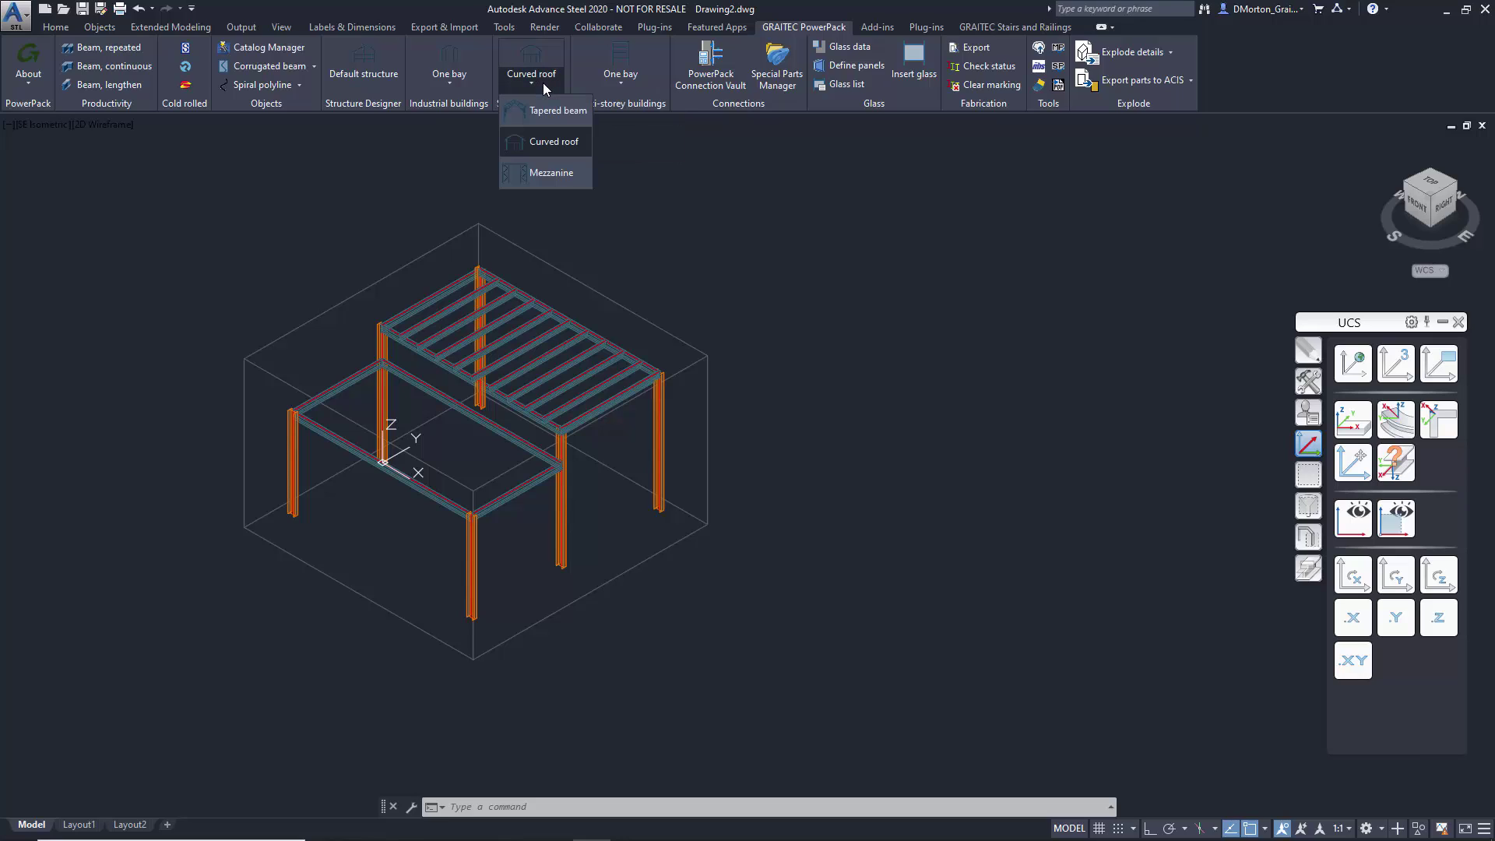
{"action": "left_click", "coordinate": [543, 82]}
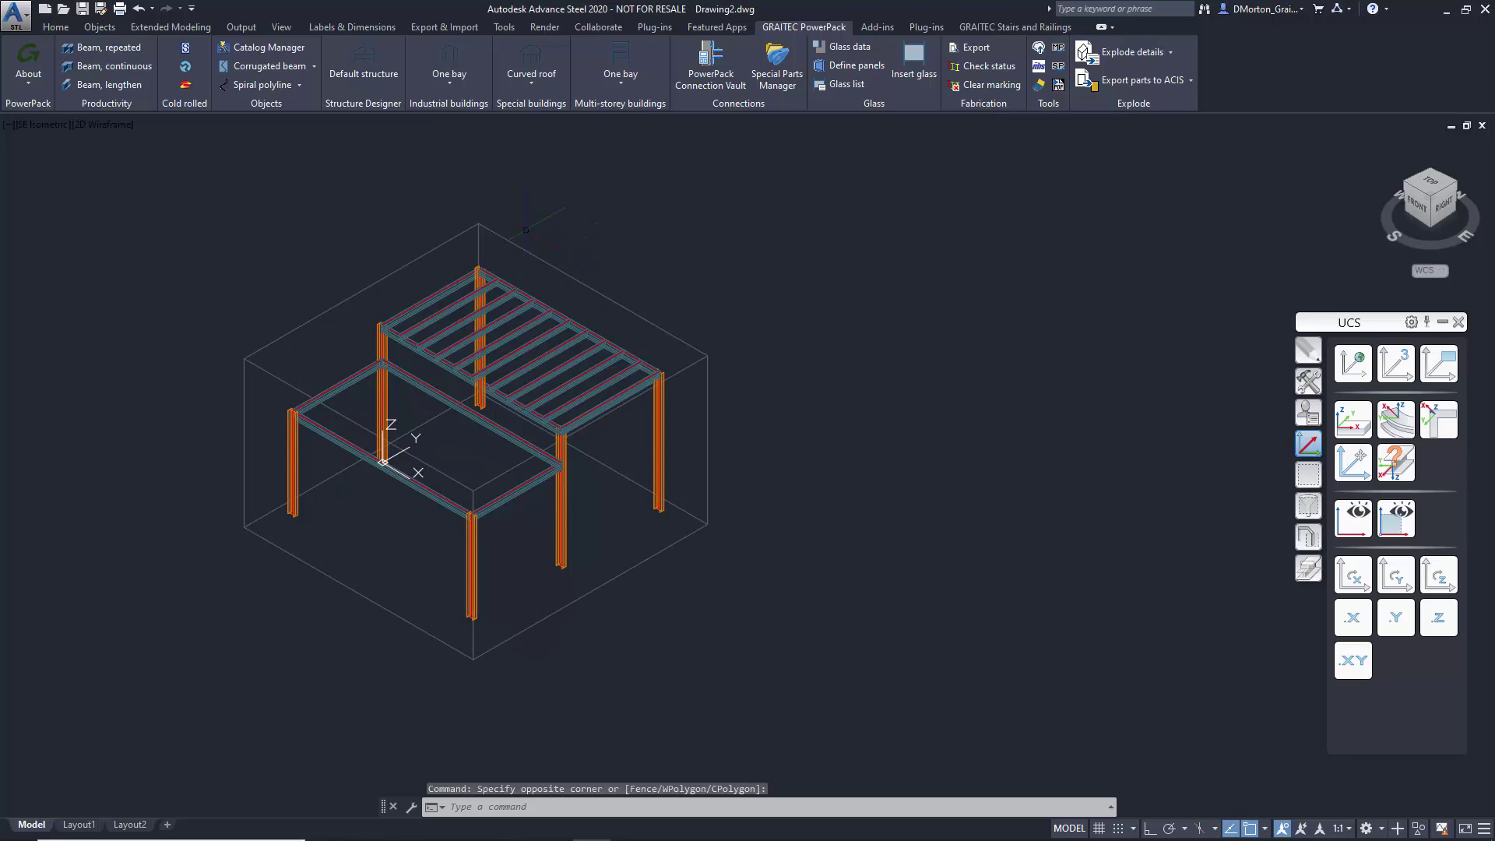
{"action": "left_click", "coordinate": [360, 129]}
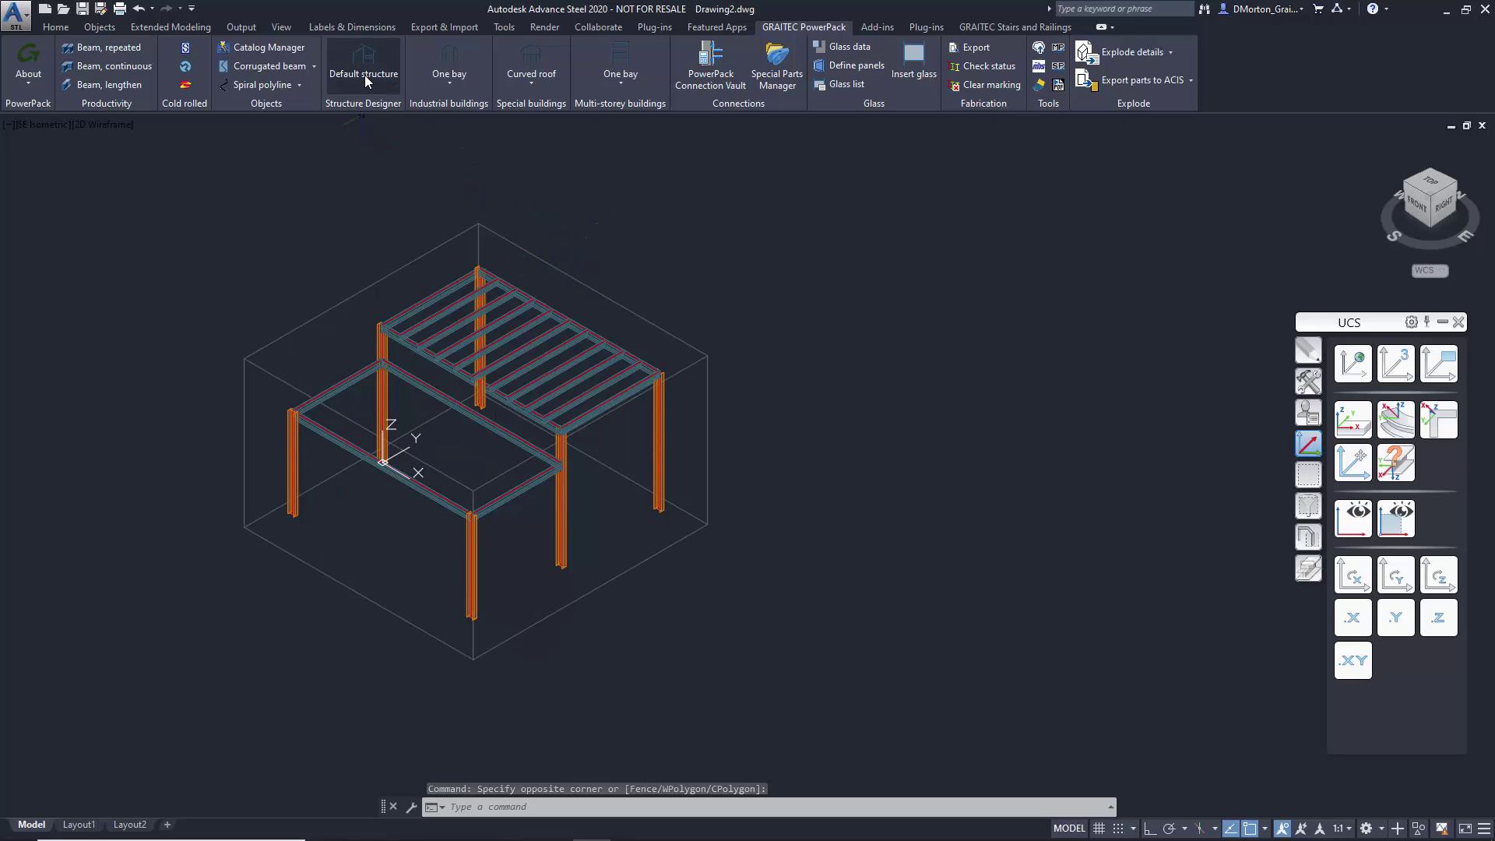
Step: Open the Structure Designer properties of the existing frame and review its default profiles, member types, building definition and bay definition
{"action": "double_click", "coordinate": [532, 255]}
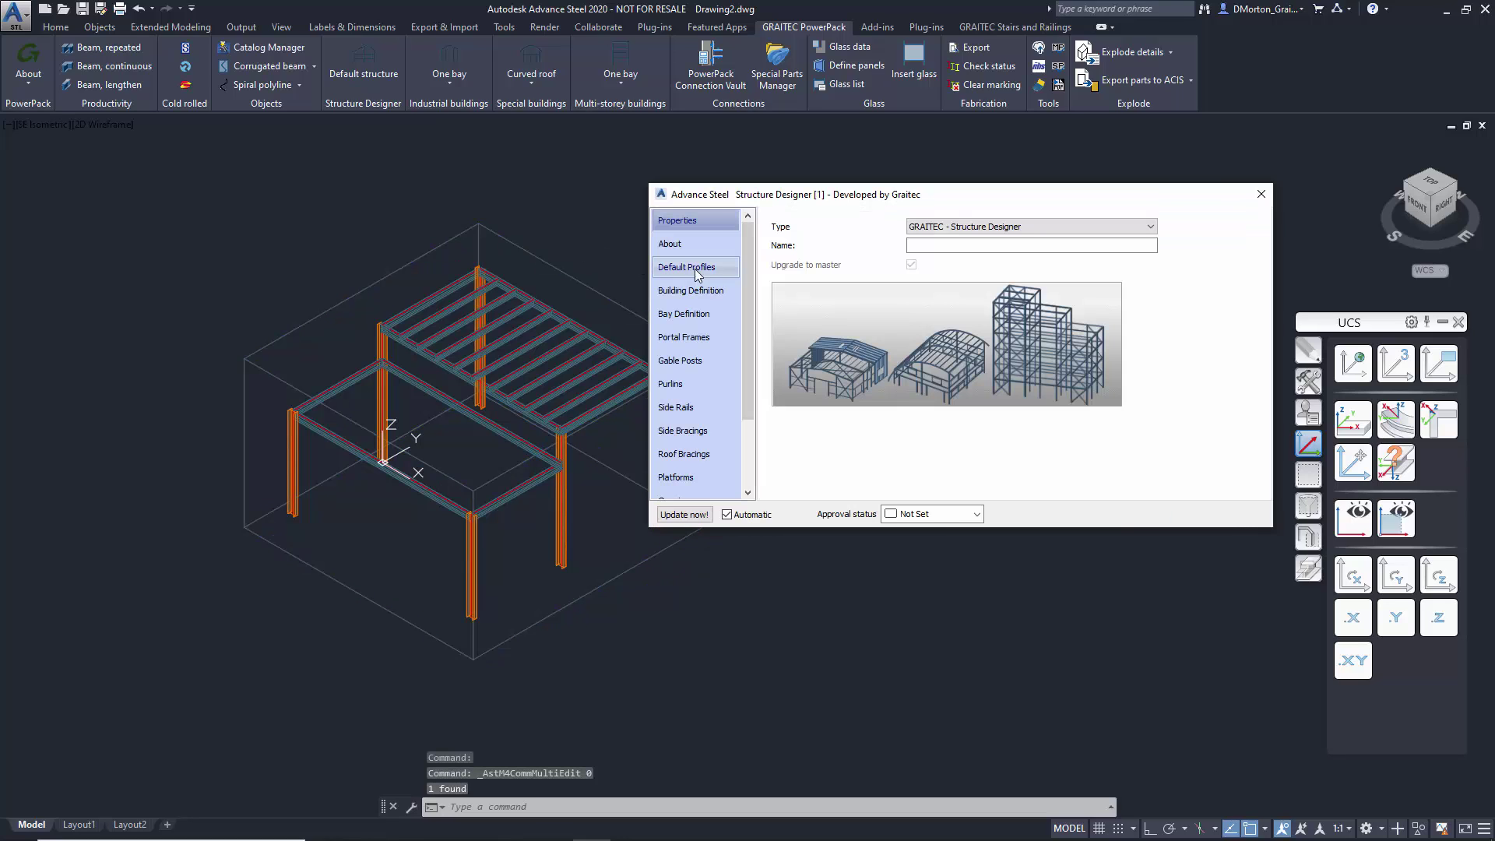
{"action": "left_click", "coordinate": [711, 272]}
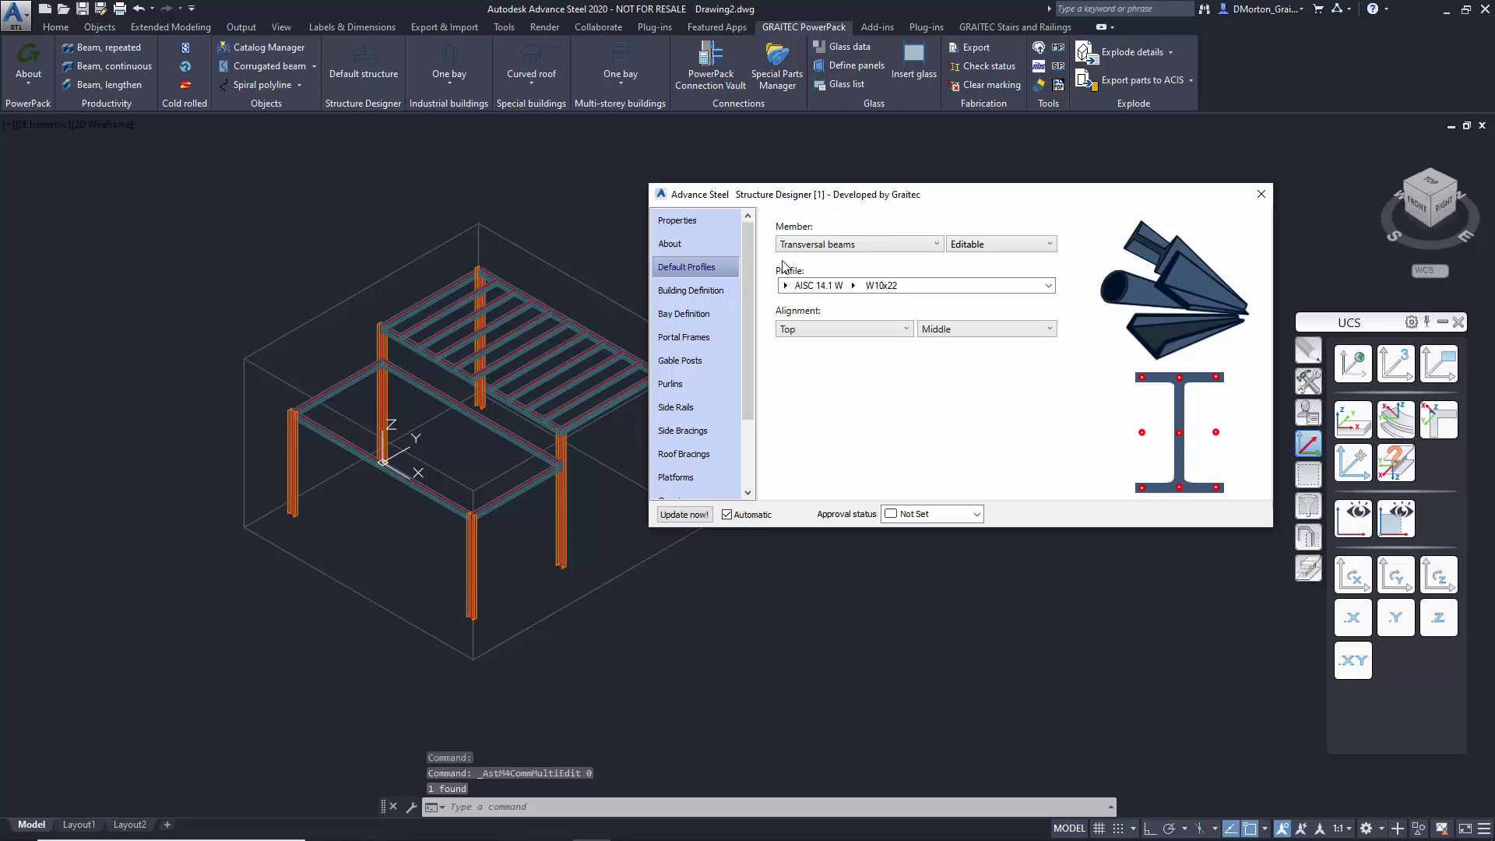
{"action": "left_click", "coordinate": [805, 246]}
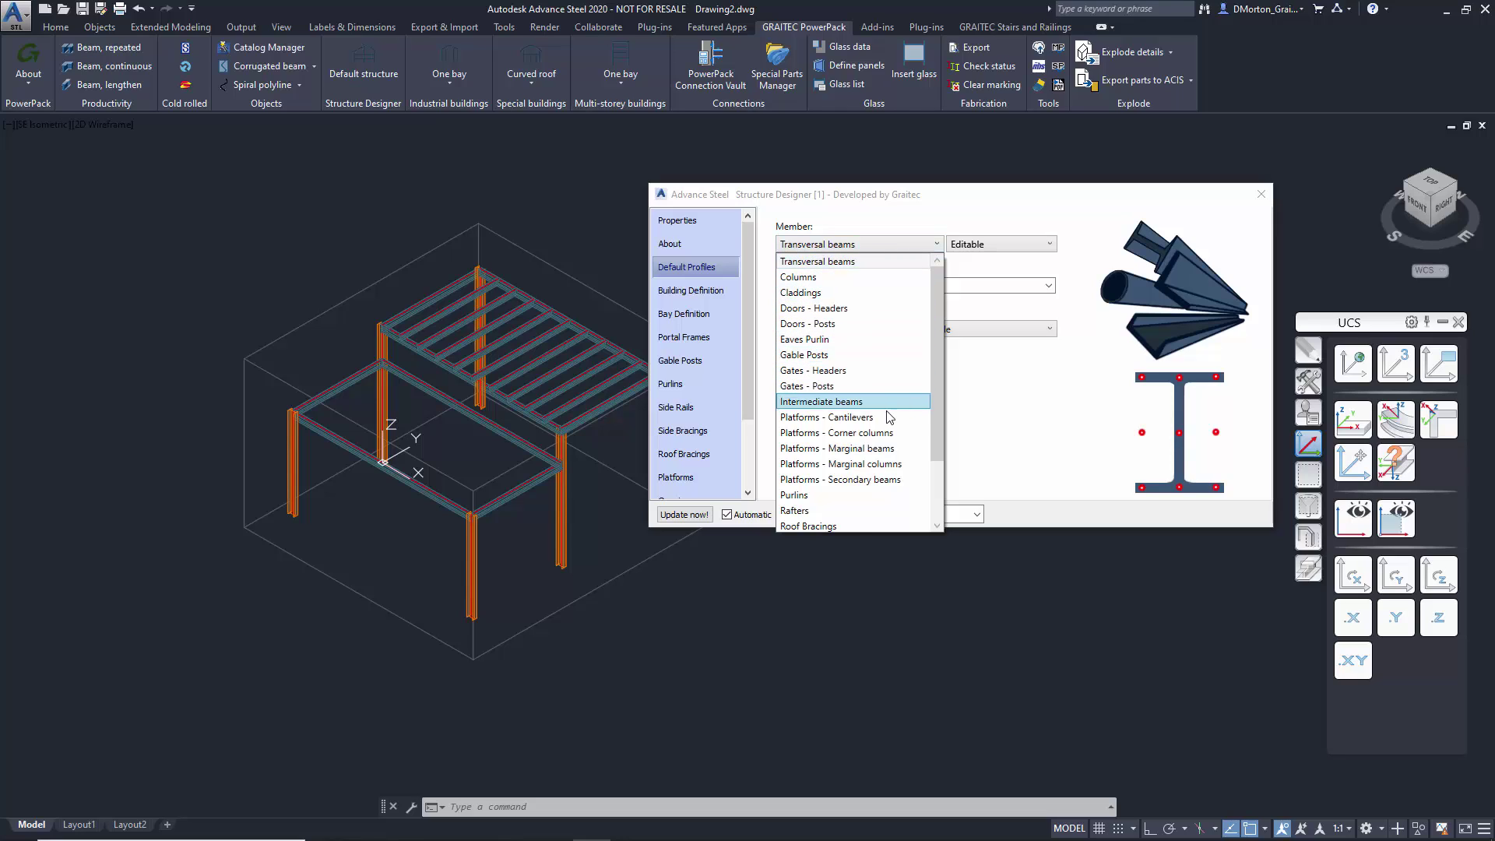
{"action": "scroll", "coordinate": [888, 424], "scroll_direction": "down", "scroll_amount": 2}
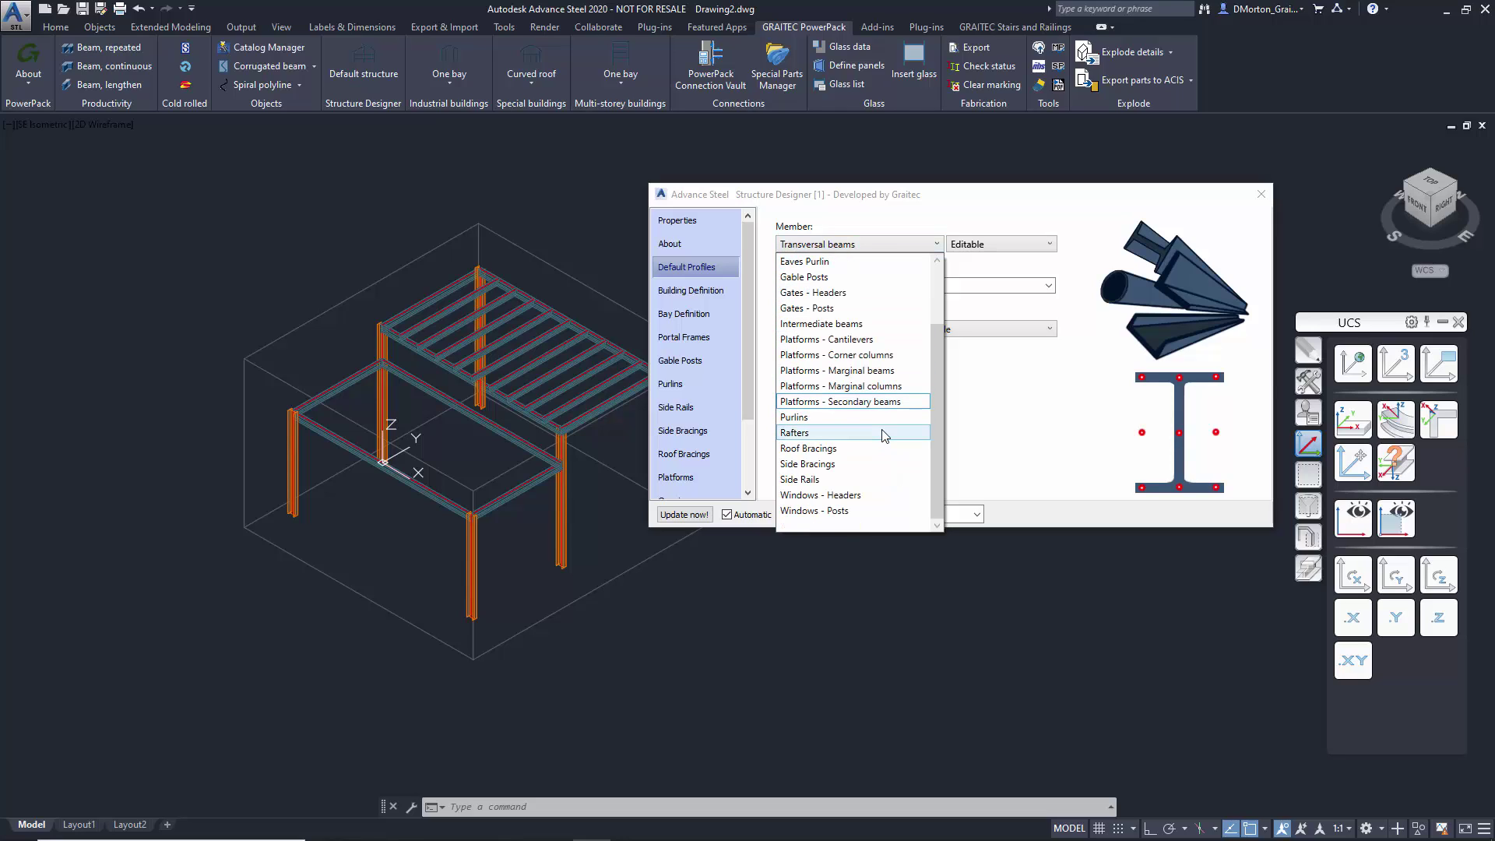
{"action": "left_click", "coordinate": [982, 429]}
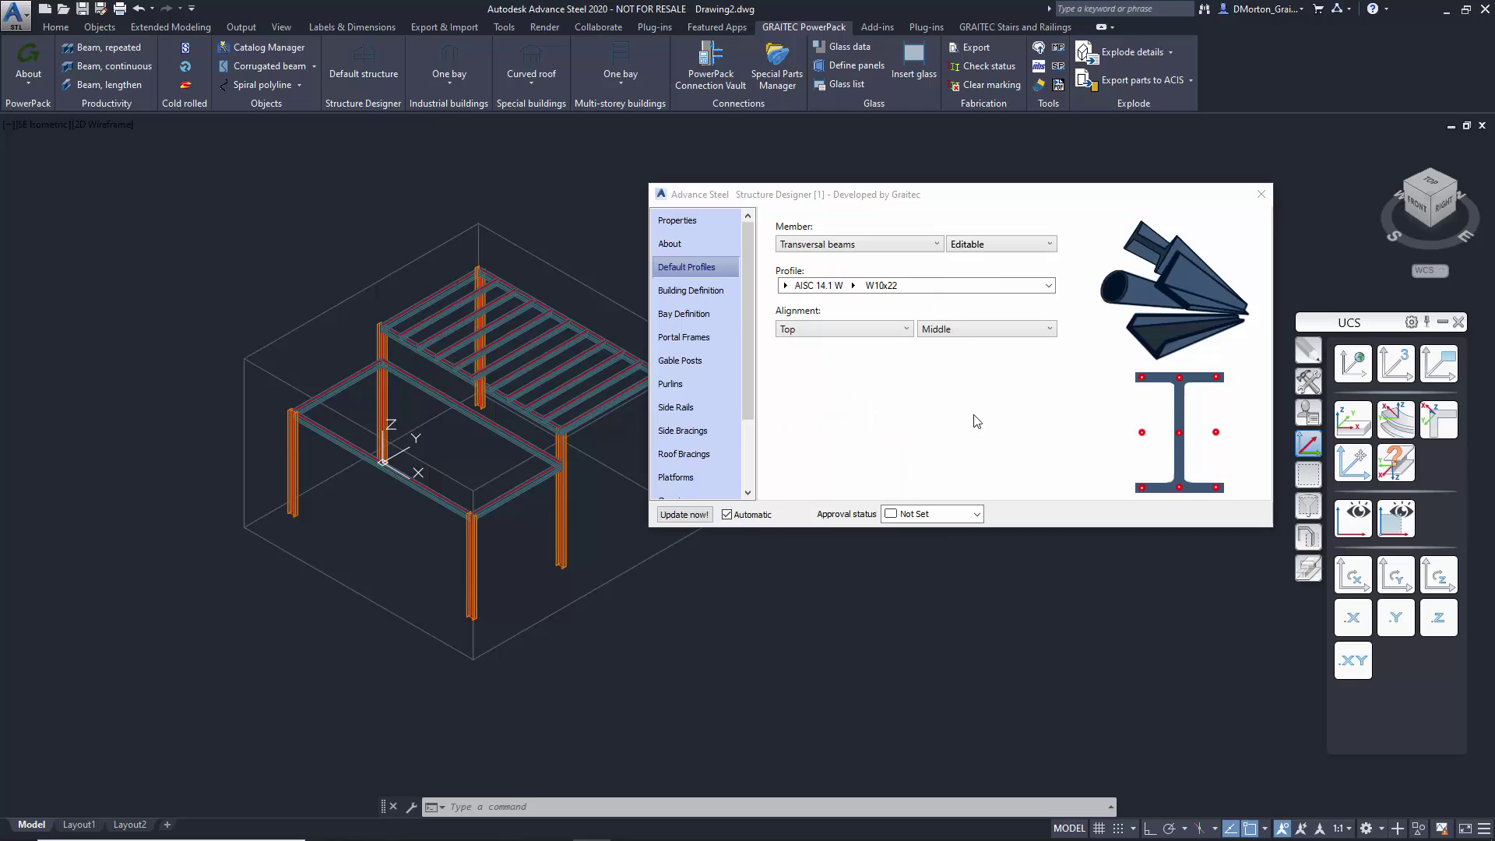
{"action": "left_click", "coordinate": [659, 290]}
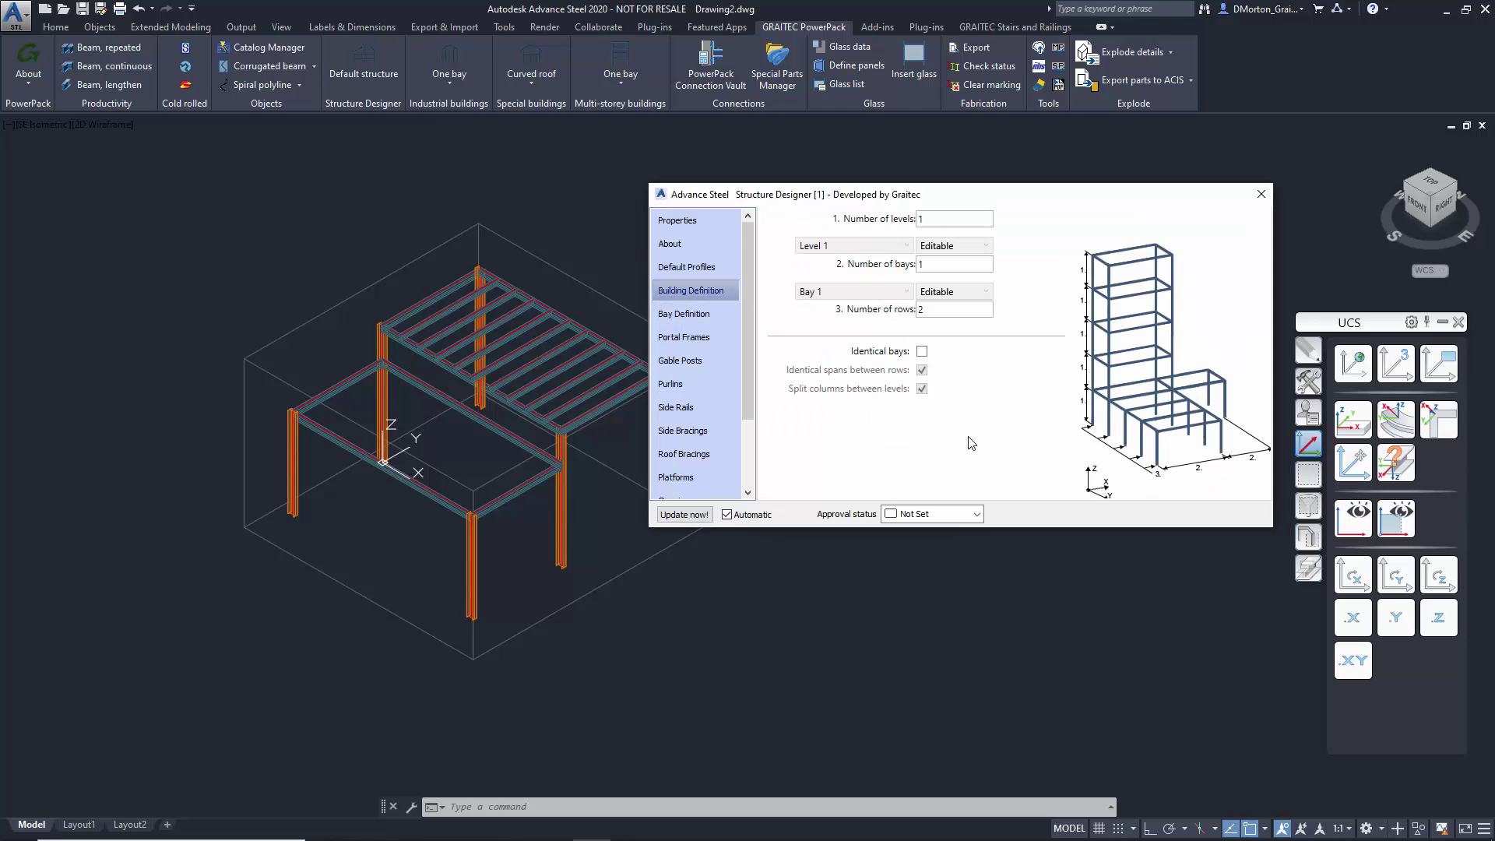
{"action": "left_click", "coordinate": [732, 328]}
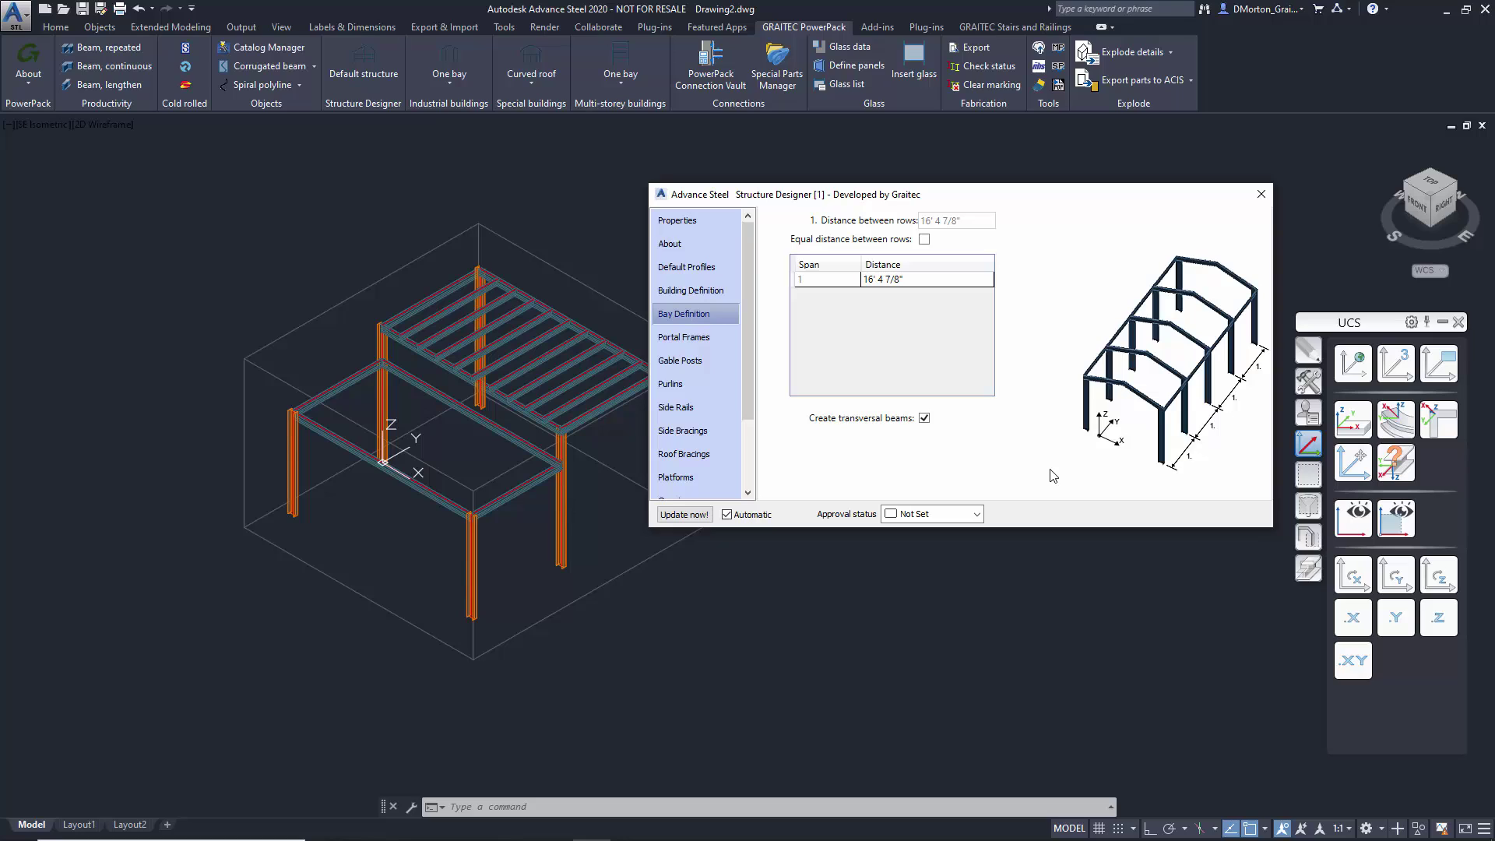
Step: Review the portal frame settings for geometry, roof slope units, frame column and rafter profiles, and transversal beams
{"action": "left_click", "coordinate": [719, 337]}
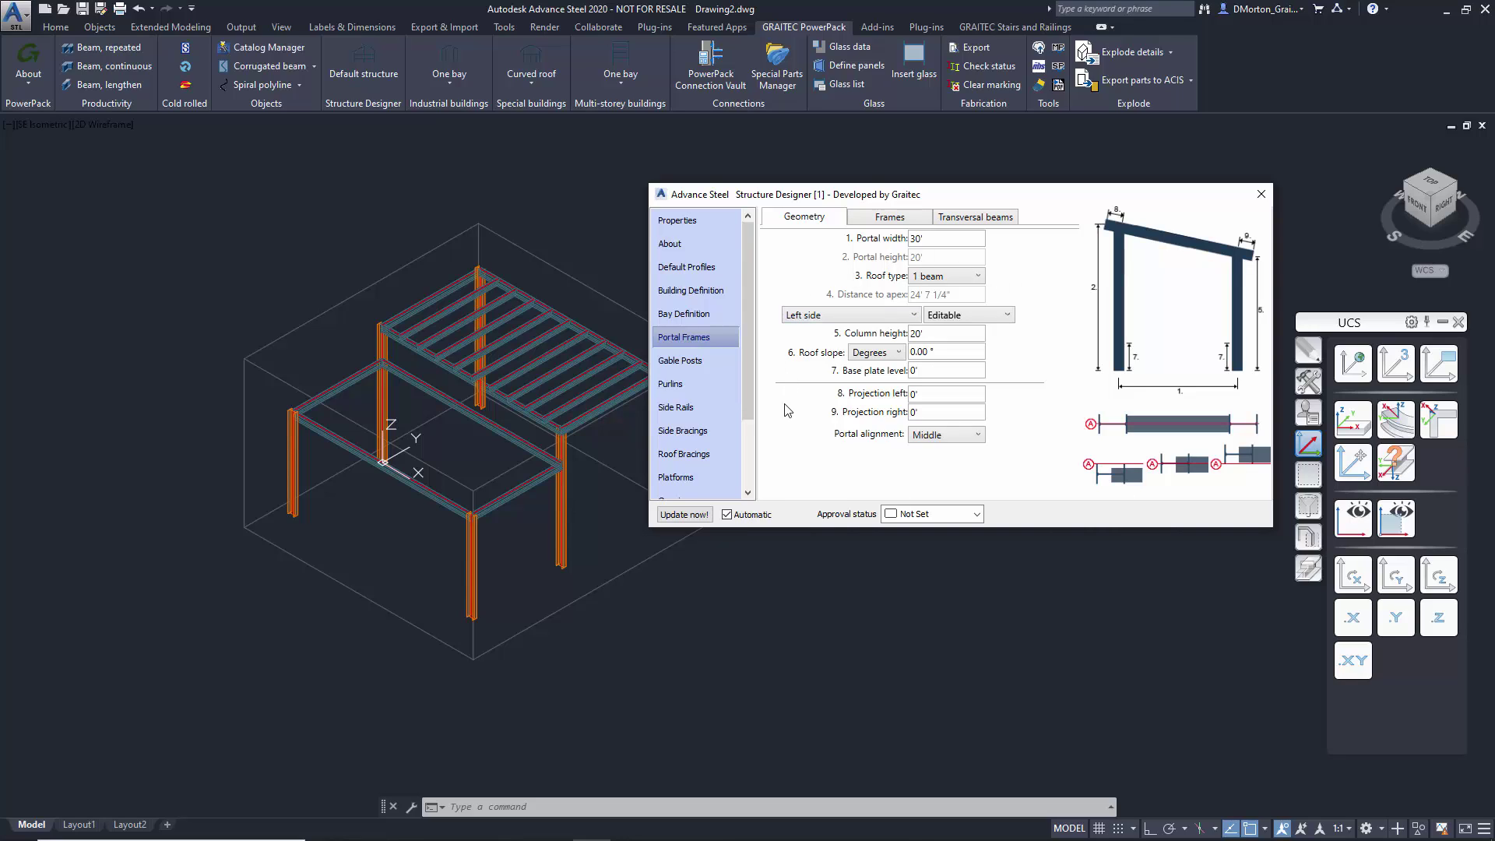
{"action": "left_click", "coordinate": [874, 352]}
{"action": "left_click", "coordinate": [863, 365]}
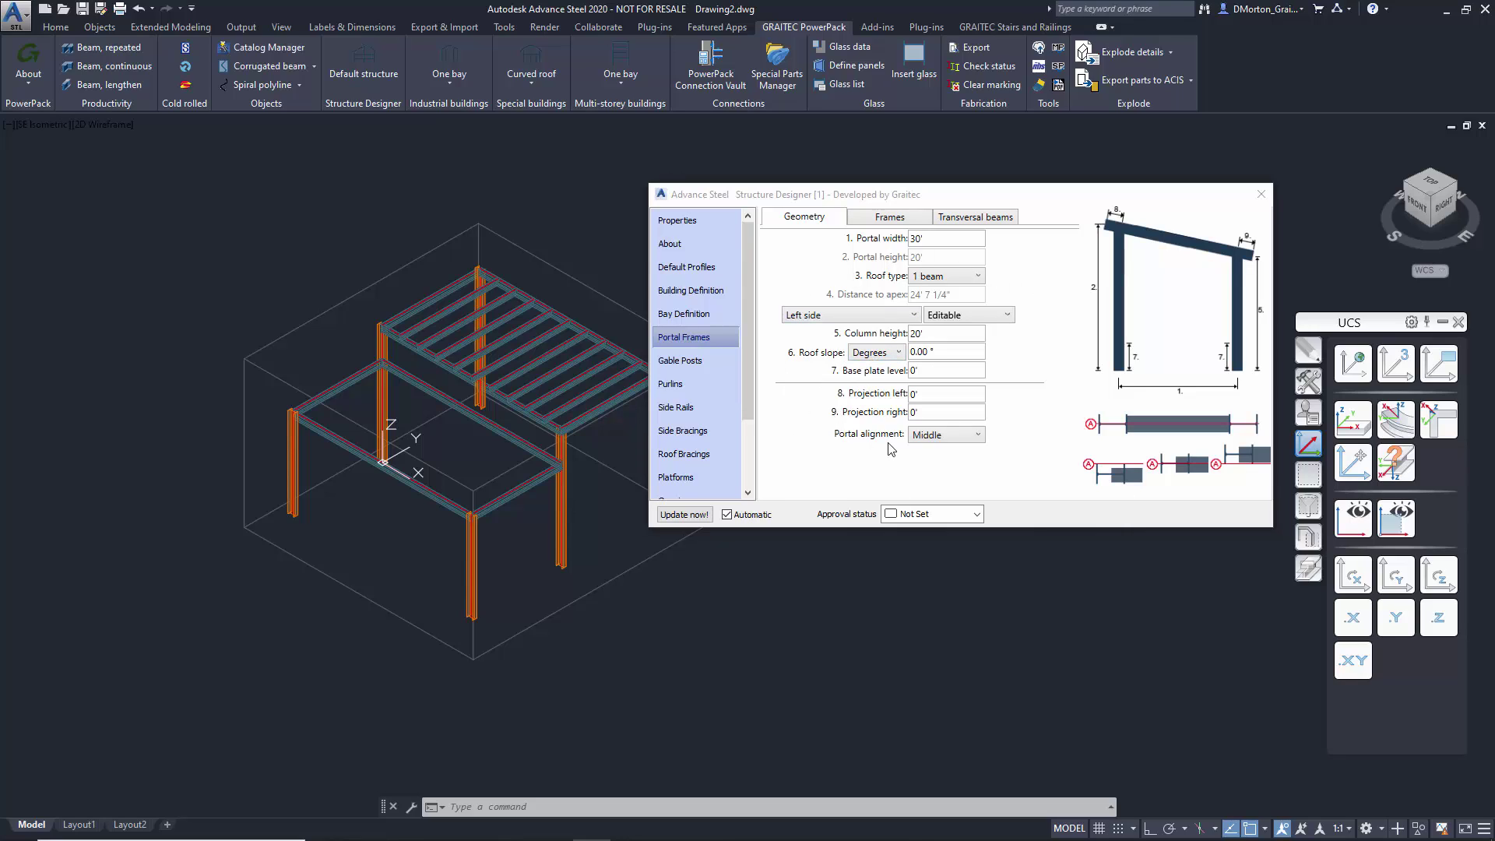
{"action": "left_click", "coordinate": [886, 219]}
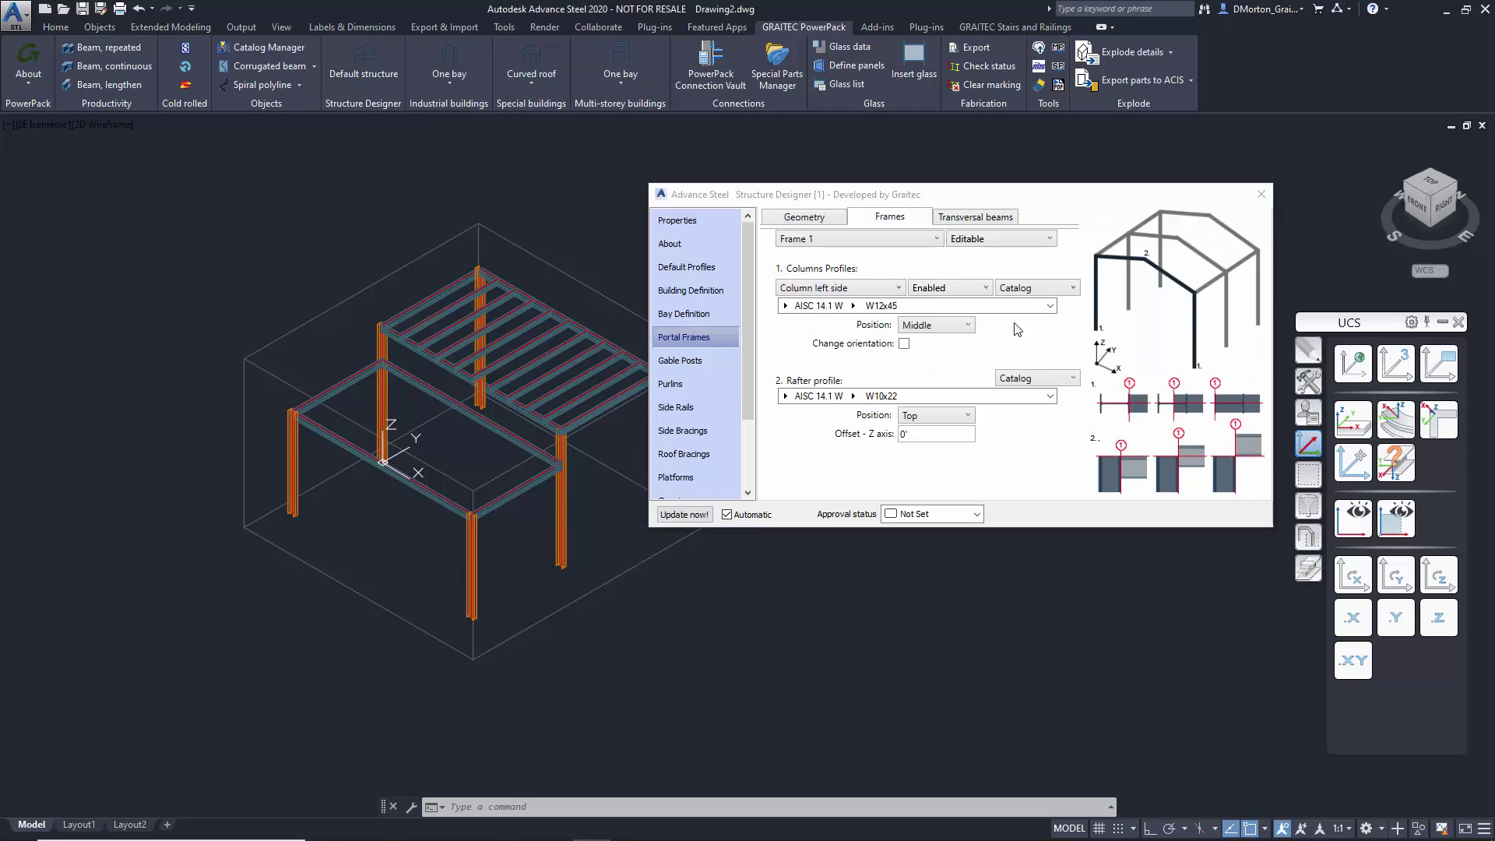
{"action": "left_click", "coordinate": [857, 289]}
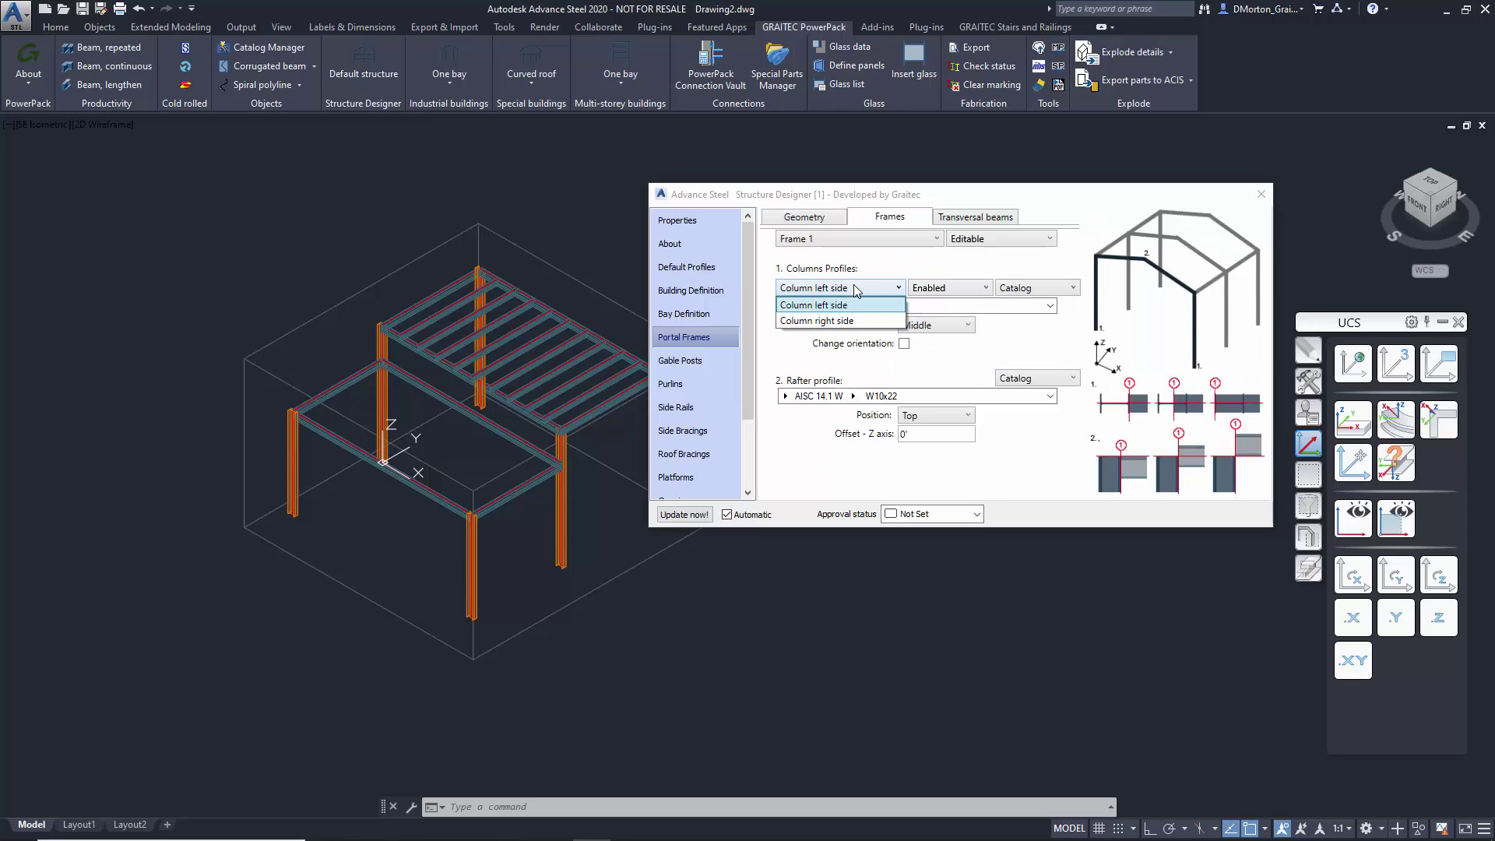
{"action": "left_click", "coordinate": [857, 290]}
{"action": "left_click", "coordinate": [970, 221]}
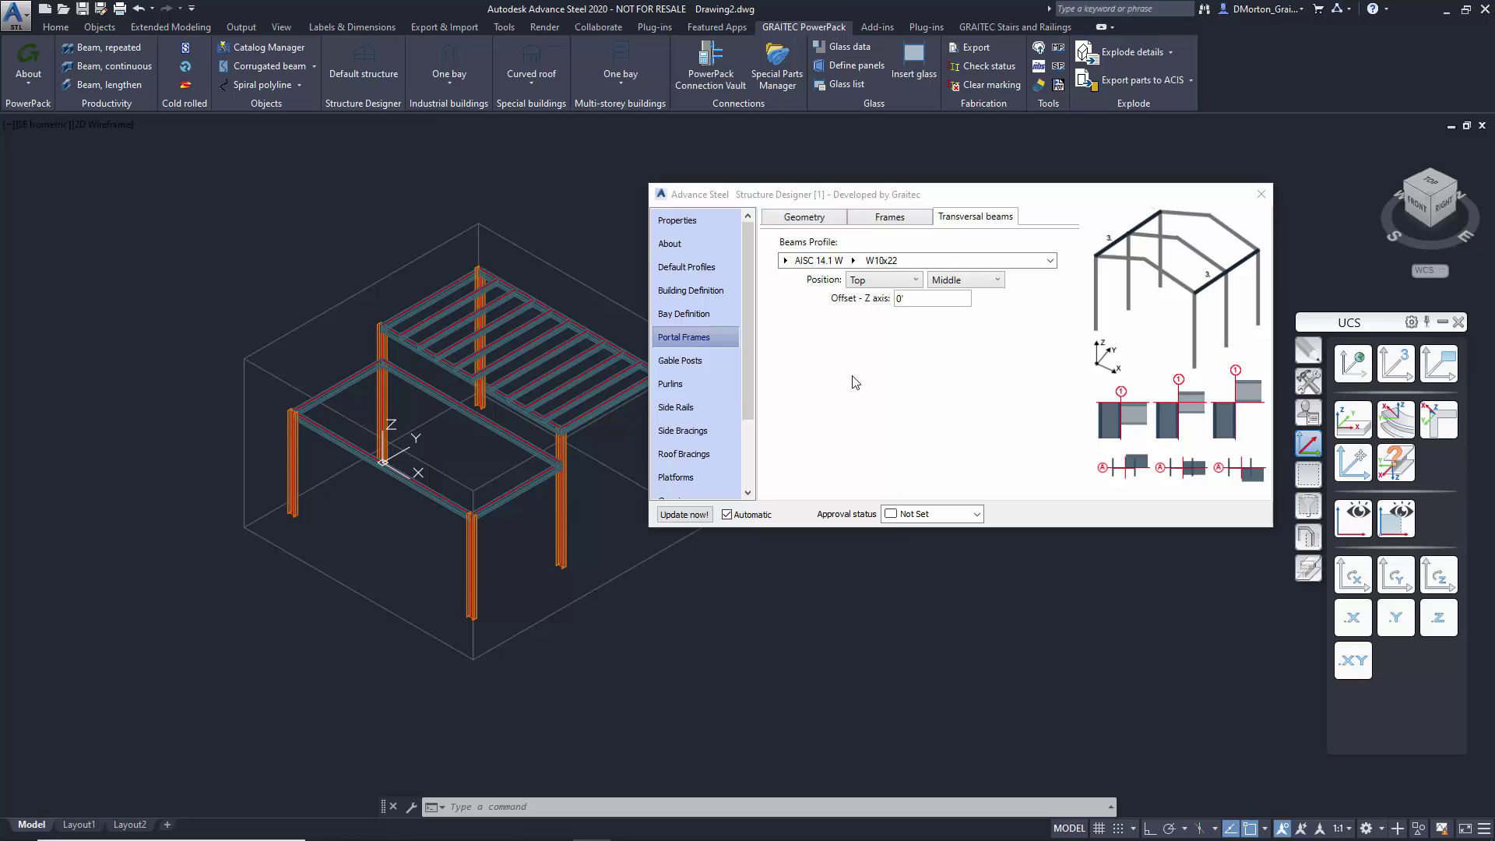
Step: Enable the center gable post on Portal 1 as a trial, and disable it again
{"action": "left_click", "coordinate": [689, 362]}
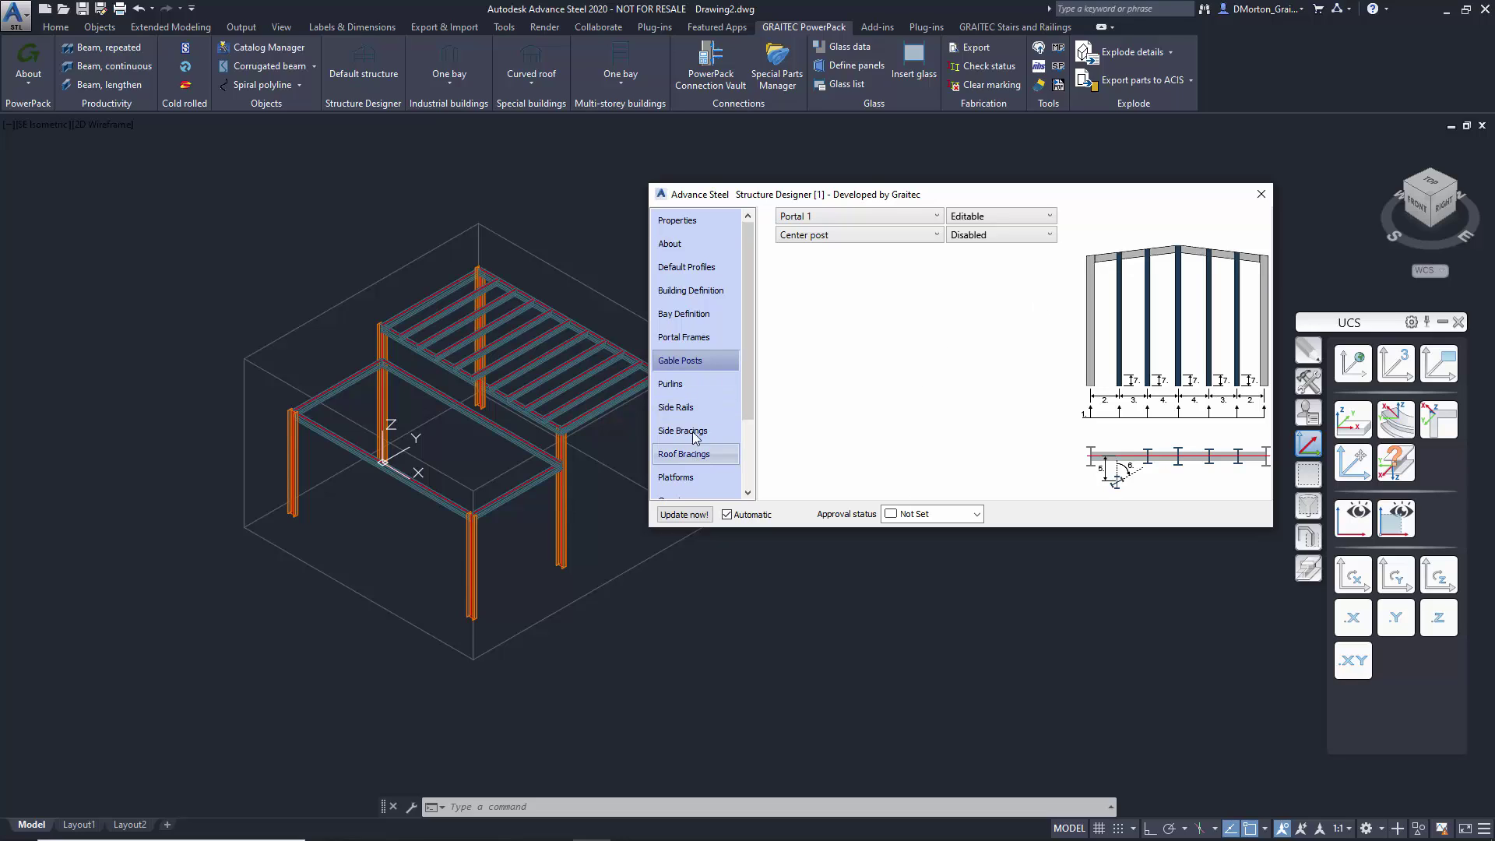
{"action": "left_click", "coordinate": [1008, 239]}
{"action": "left_click", "coordinate": [1003, 269]}
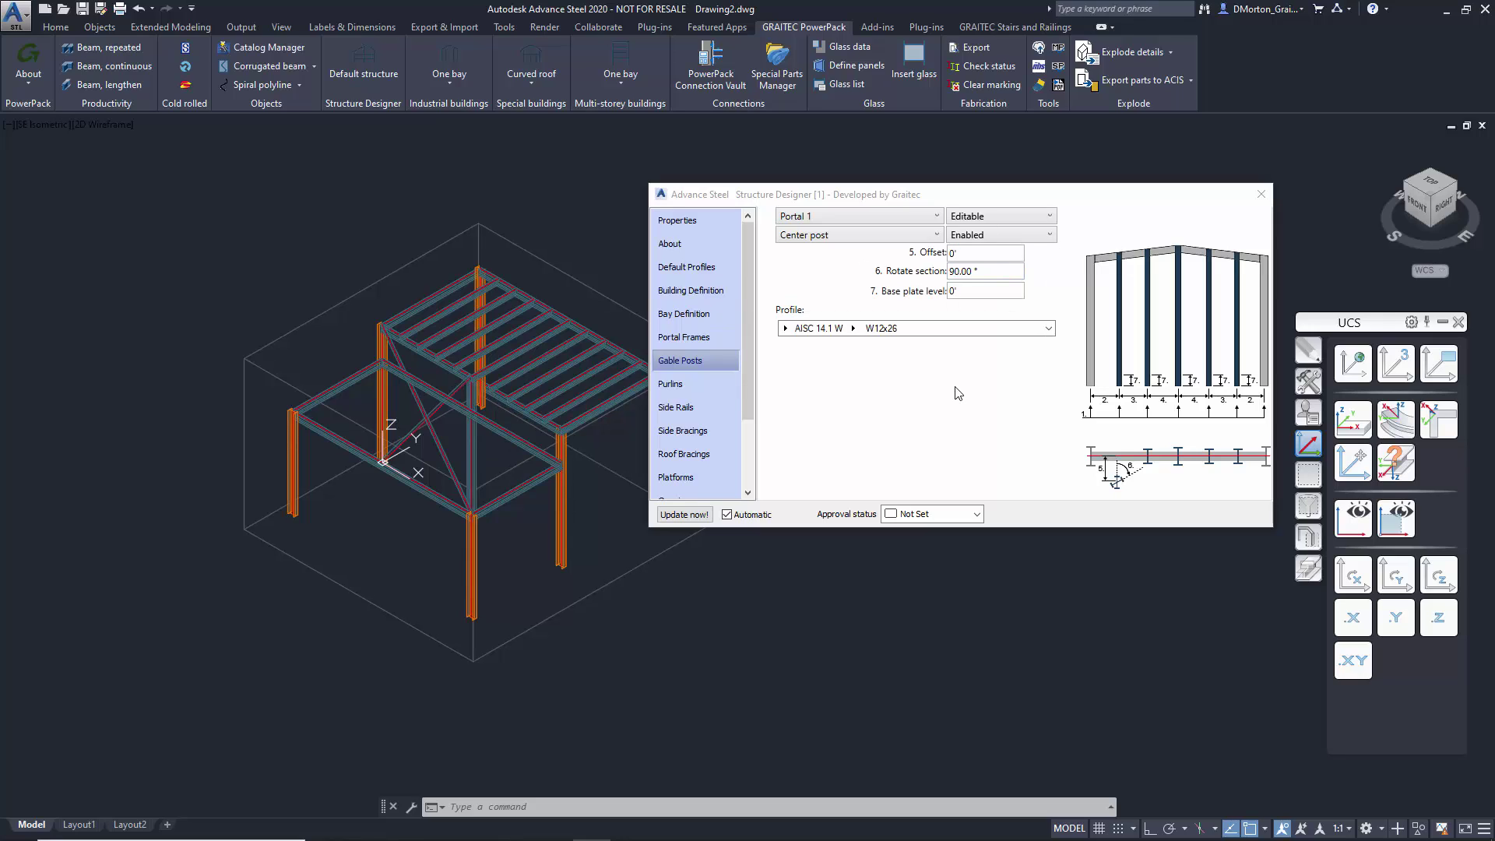
{"action": "left_click", "coordinate": [986, 236]}
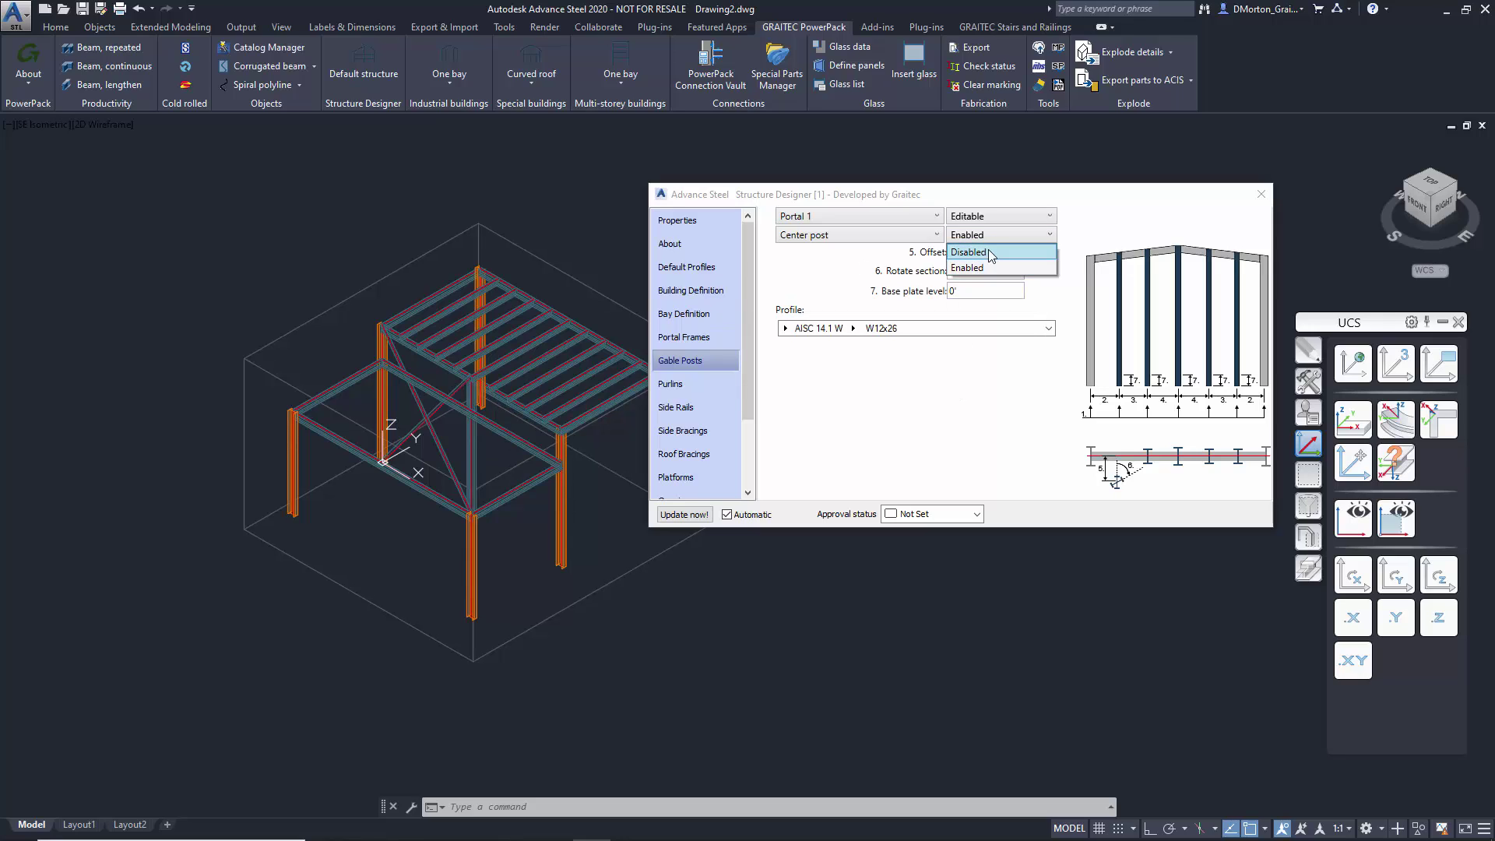
{"action": "left_click", "coordinate": [969, 251]}
Step: Review the flat roof purlin settings, including the definition method, horizontal item offsets, advanced options and eaves purlins
{"action": "left_click", "coordinate": [706, 383]}
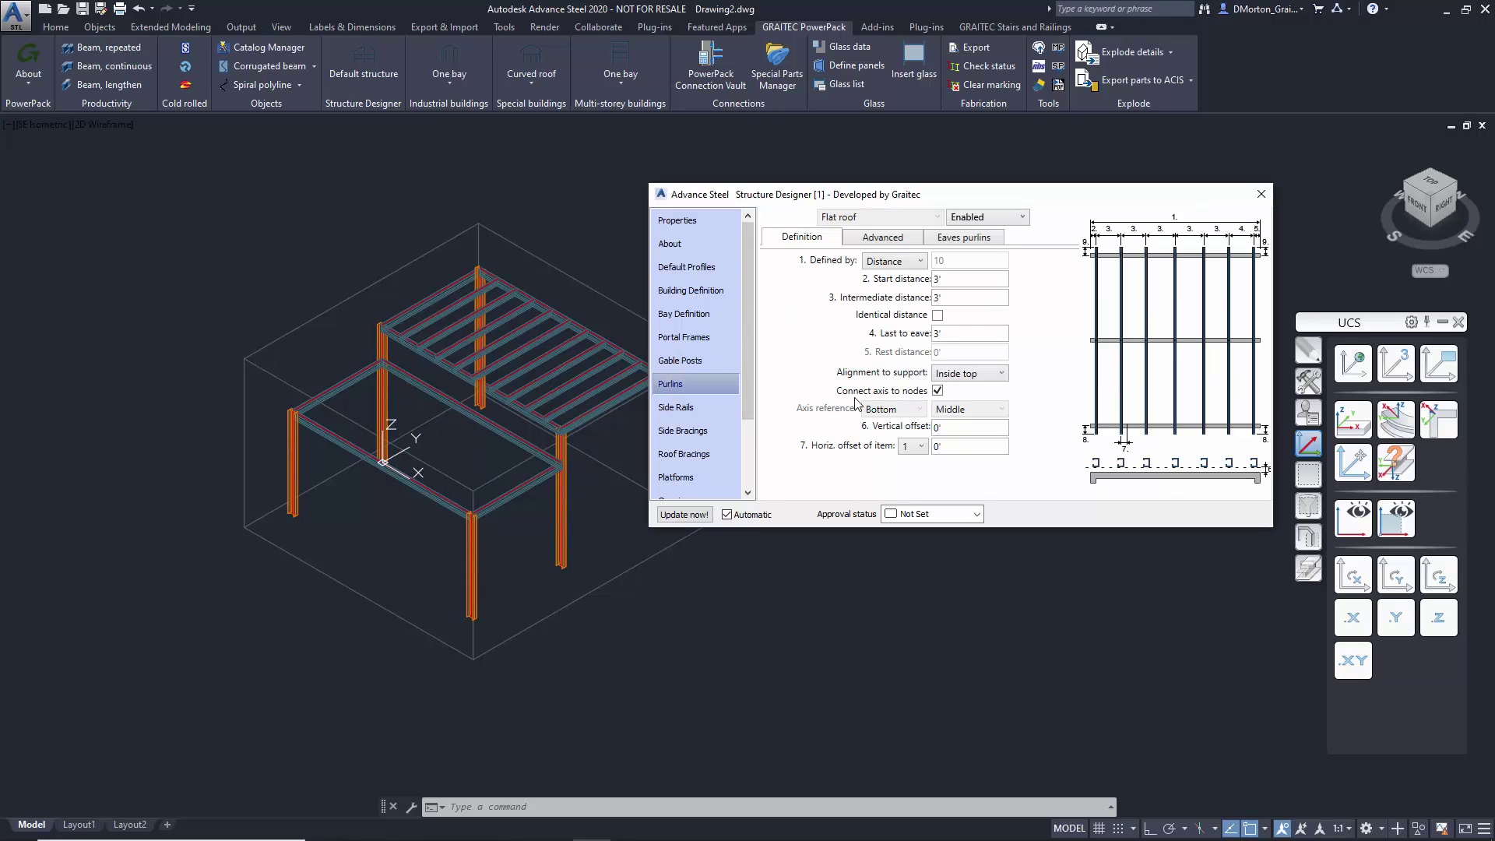
{"action": "left_click", "coordinate": [877, 265]}
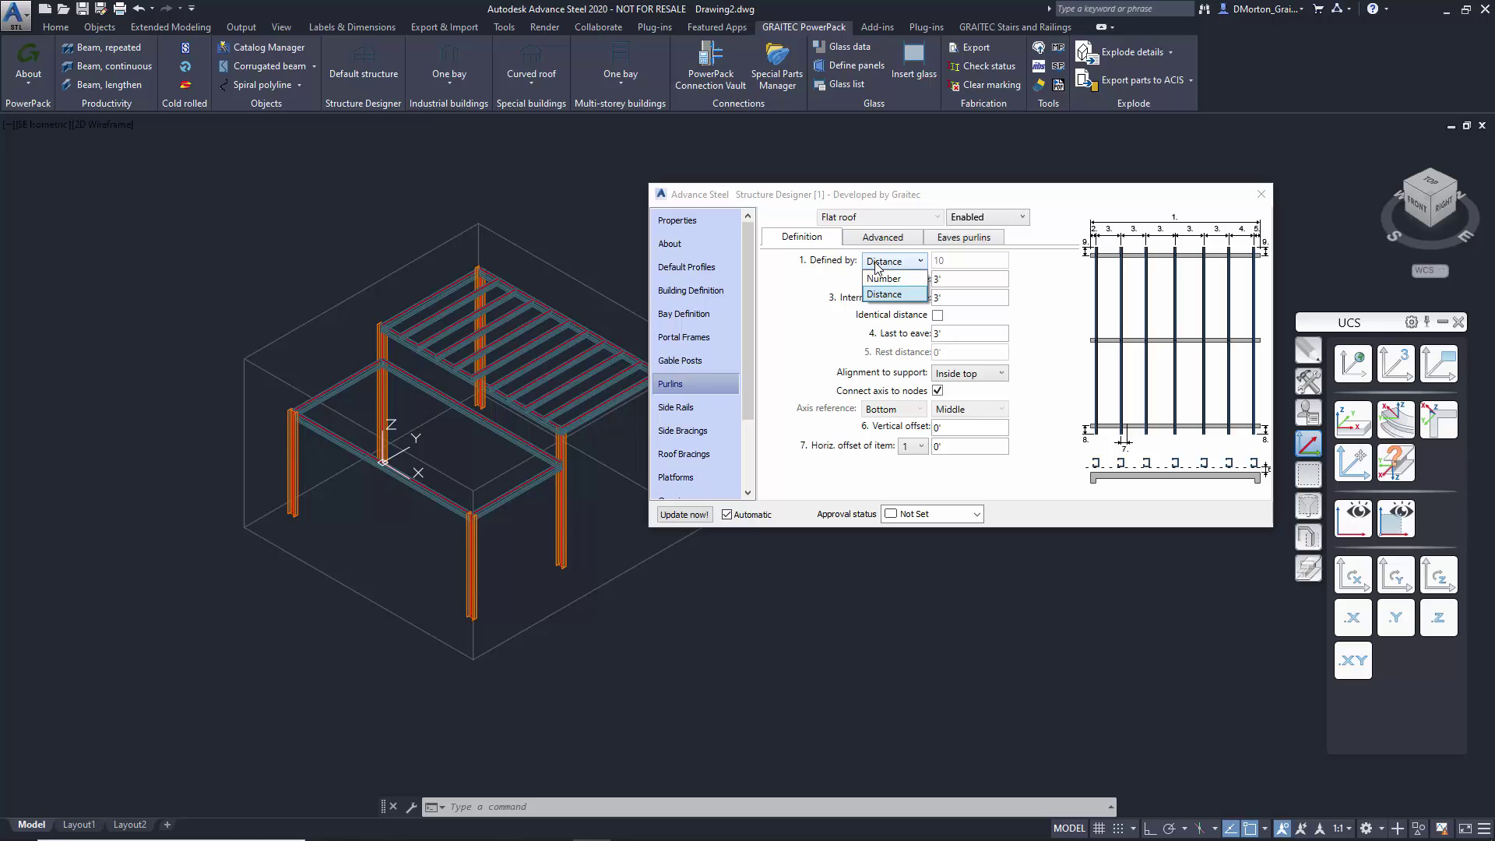
{"action": "left_click", "coordinate": [878, 265]}
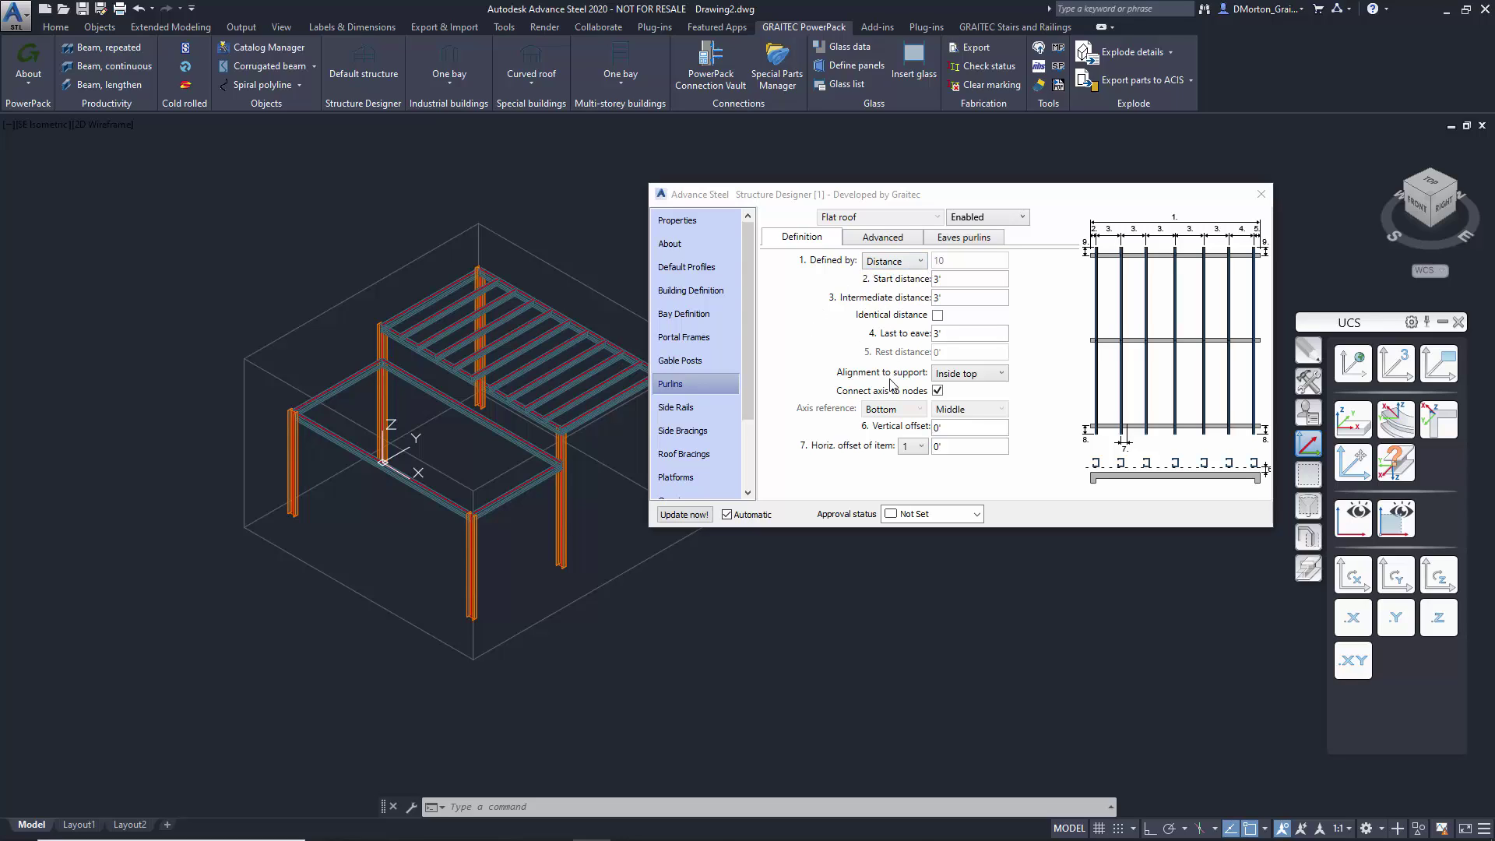
{"action": "left_click", "coordinate": [910, 450]}
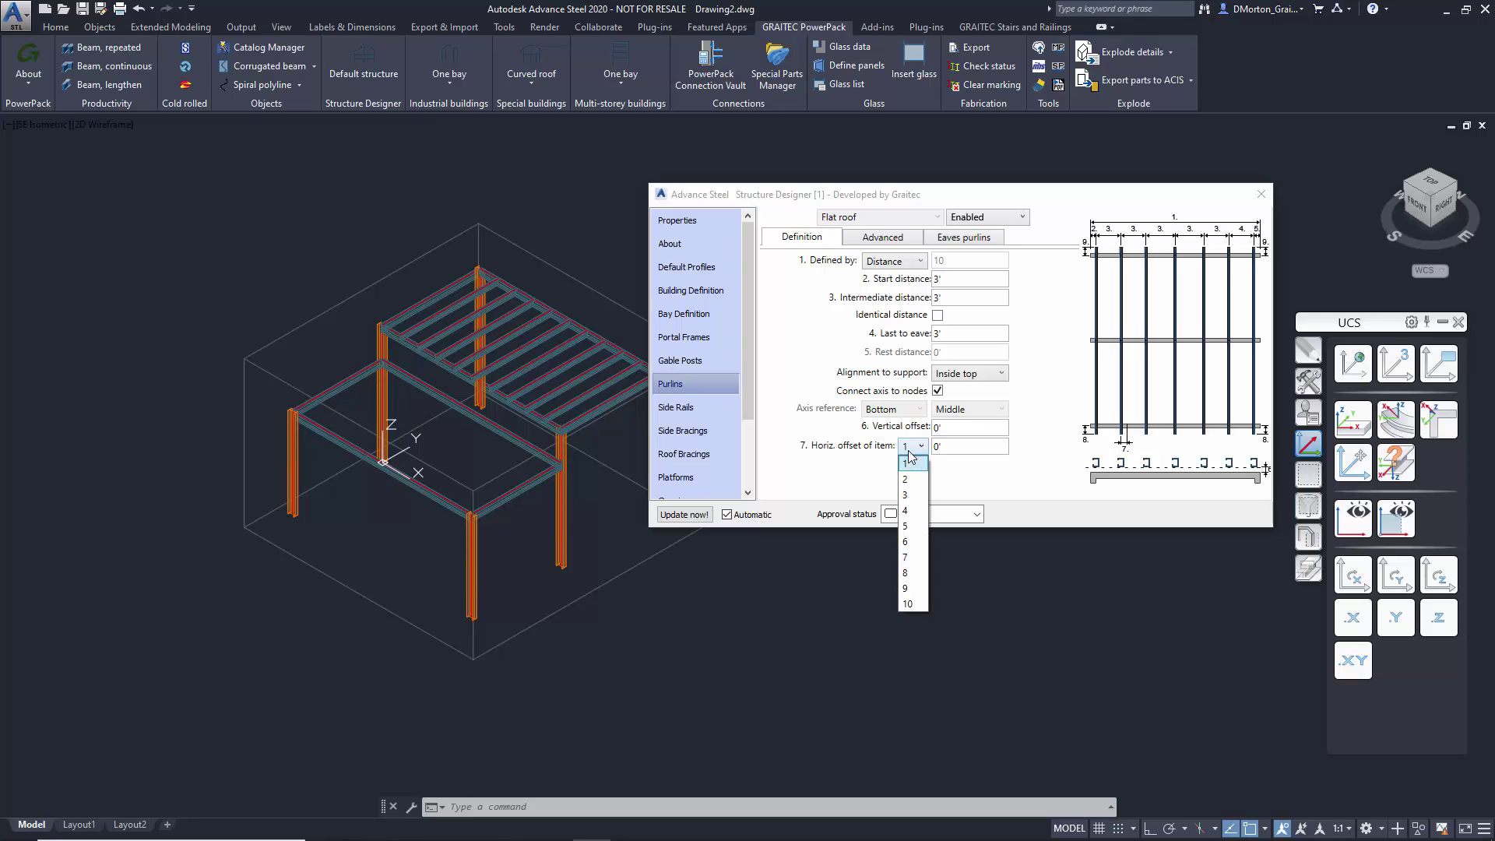
{"action": "left_click", "coordinate": [904, 465]}
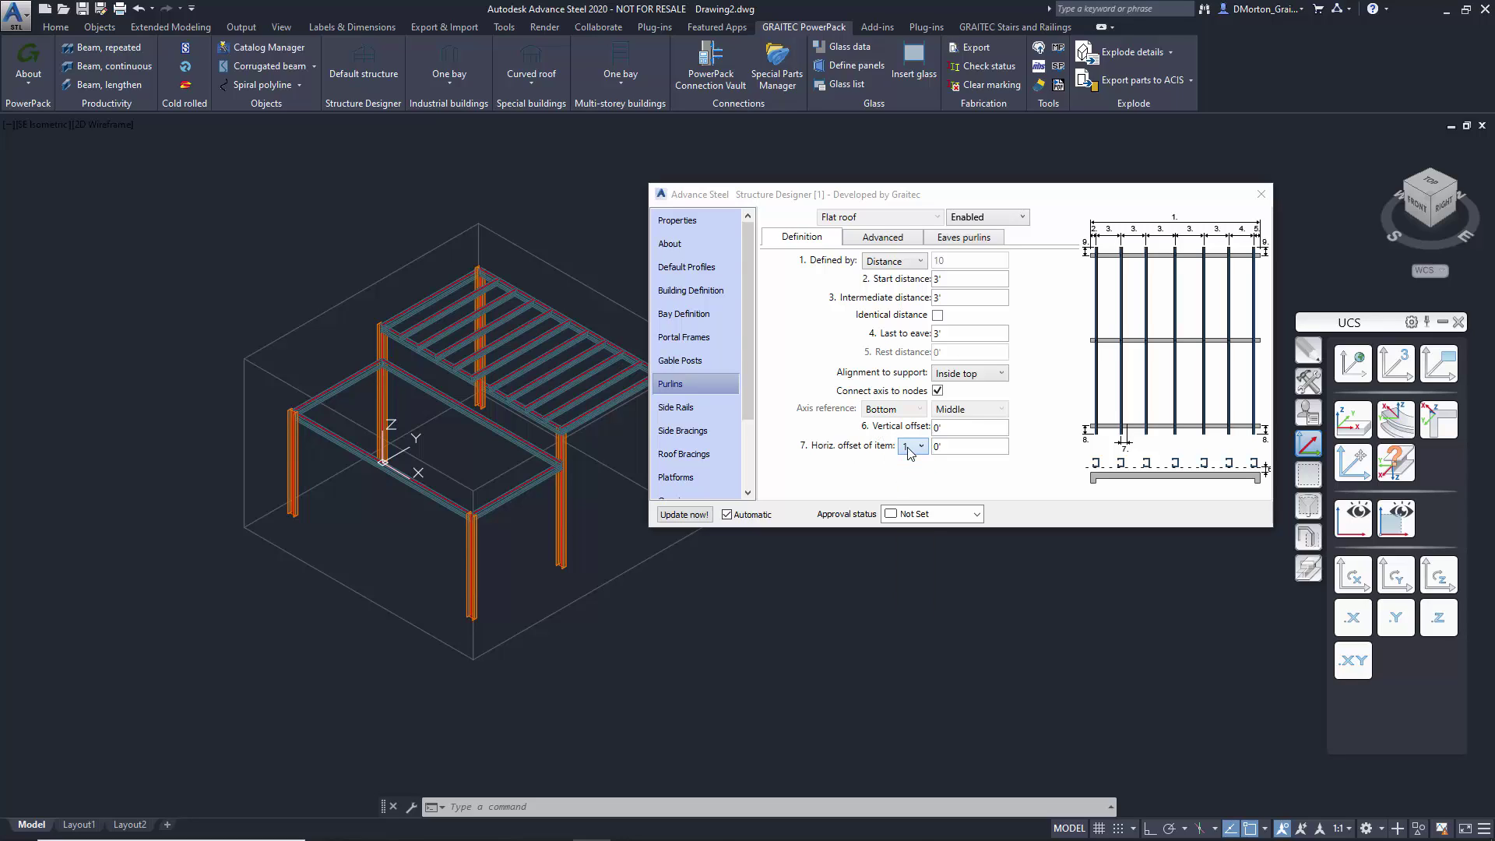
{"action": "left_click", "coordinate": [879, 243]}
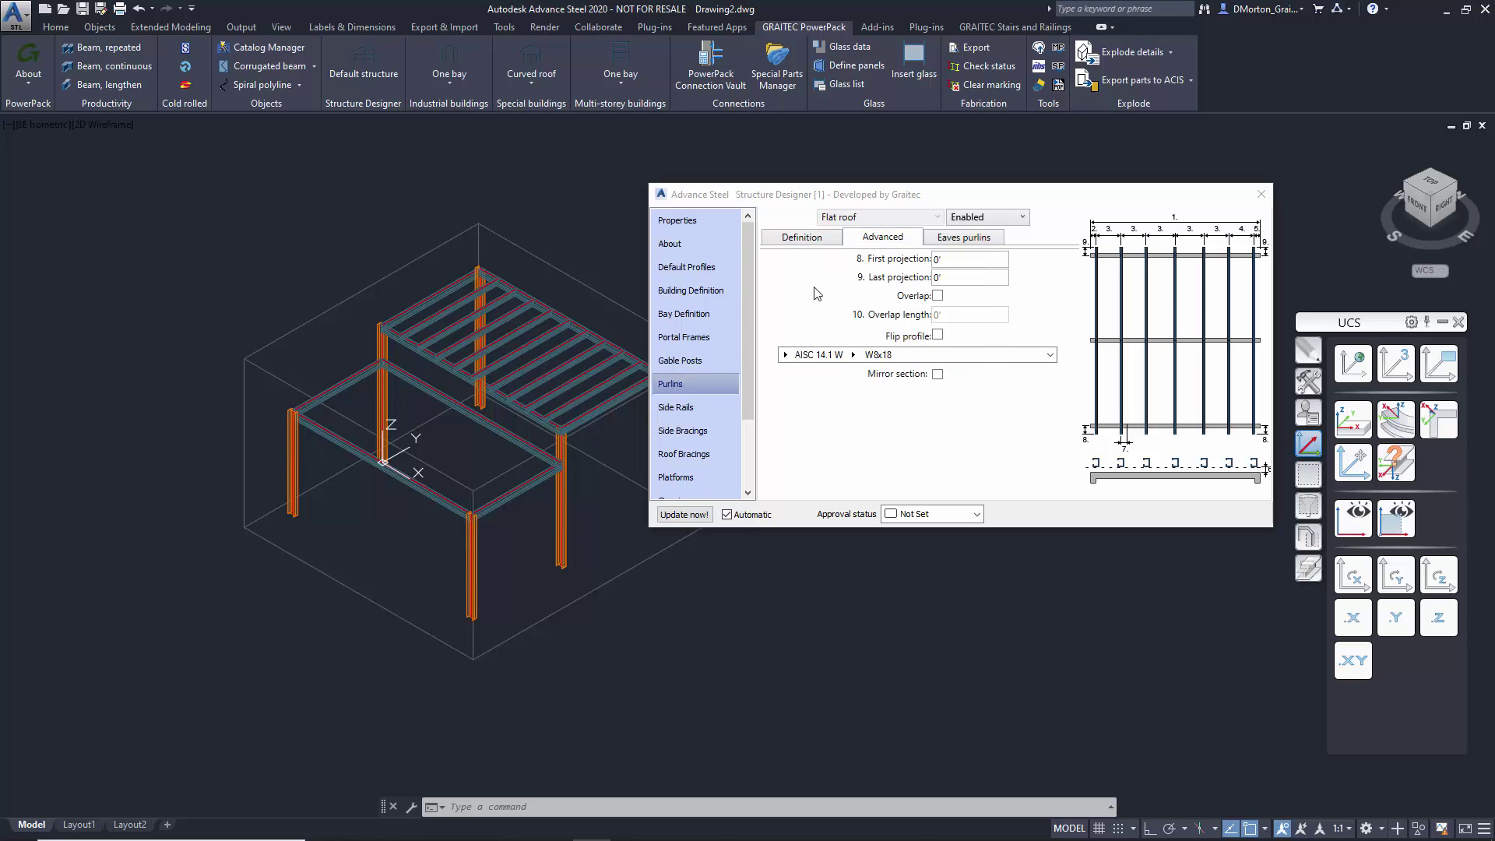
{"action": "left_click", "coordinate": [964, 246]}
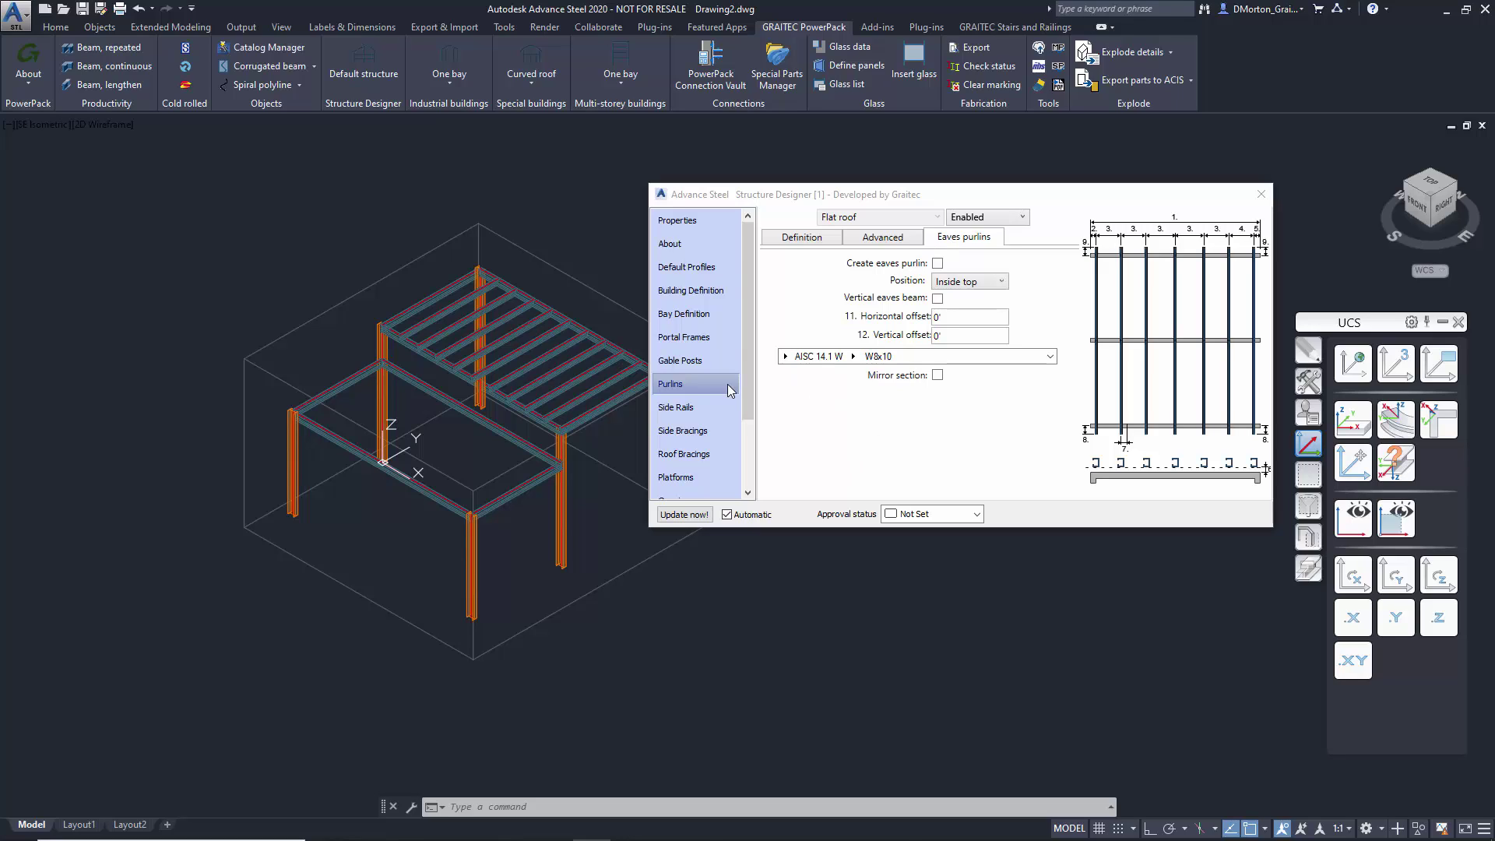
Step: Enable the left-side side rails between Portals 1 - 2 as a trial, and disable them again
{"action": "left_click", "coordinate": [704, 408]}
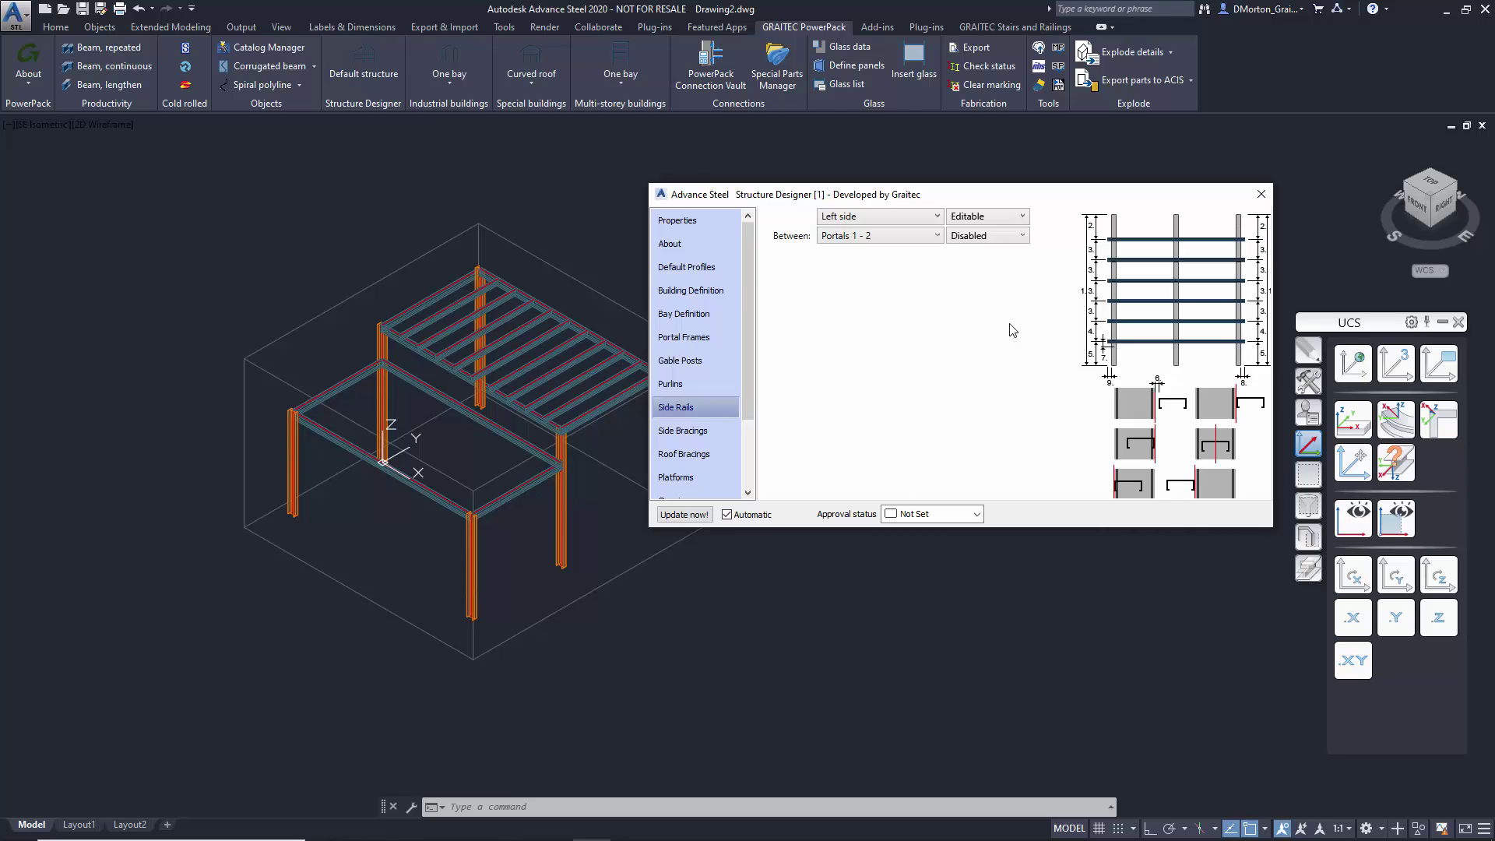
{"action": "left_click", "coordinate": [989, 238]}
{"action": "left_click", "coordinate": [984, 268]}
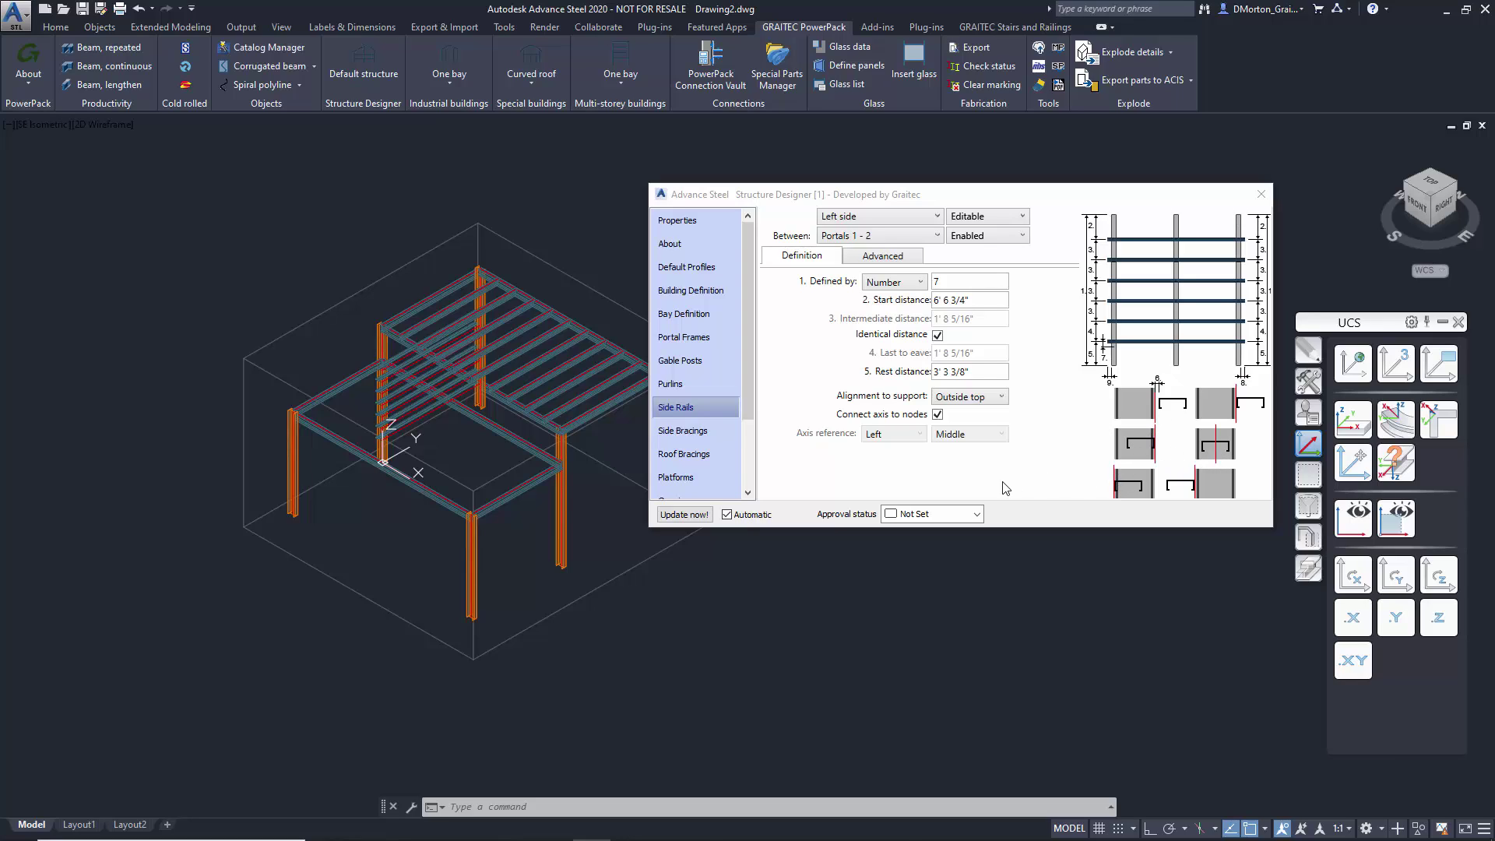
{"action": "left_click", "coordinate": [973, 235]}
{"action": "left_click", "coordinate": [965, 254]}
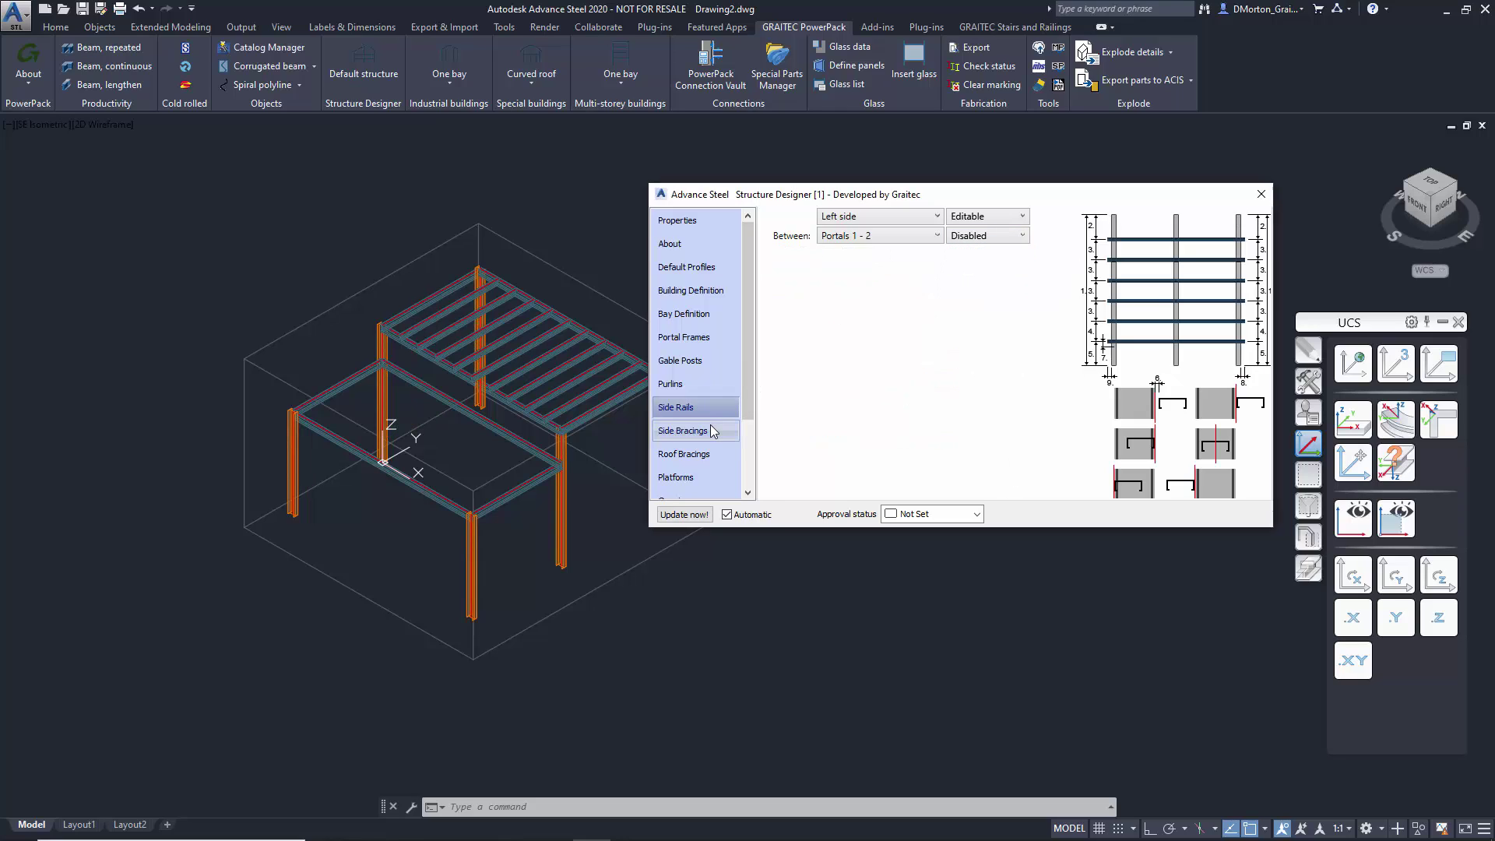
Step: Enable left-side bracing between Portals 1 - 2, keep the X bracing type, and show the bracing geometry settings
{"action": "left_click", "coordinate": [705, 428]}
{"action": "left_click", "coordinate": [989, 235]}
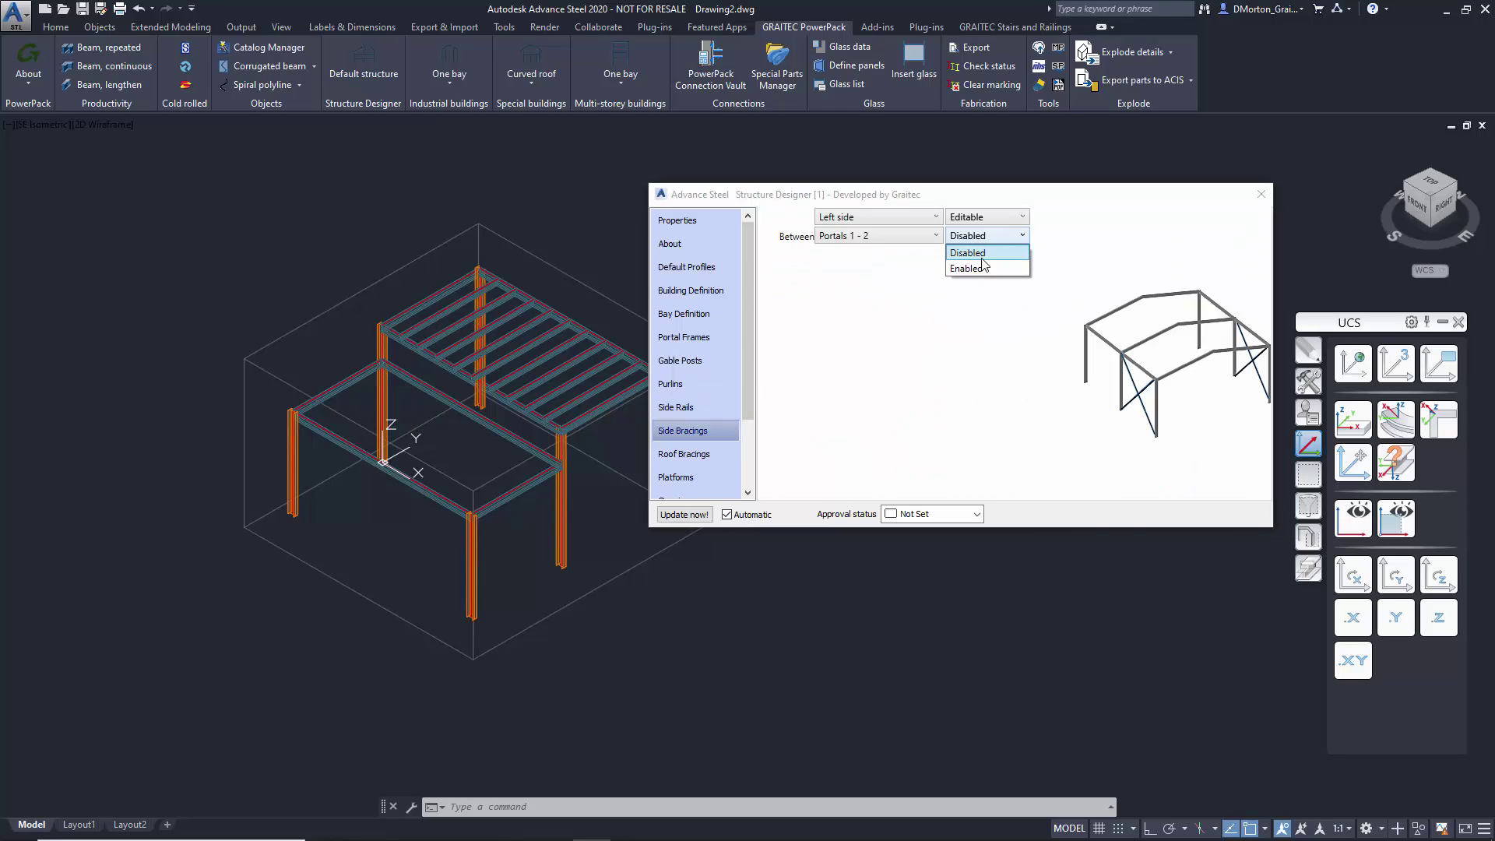
{"action": "left_click", "coordinate": [1020, 325]}
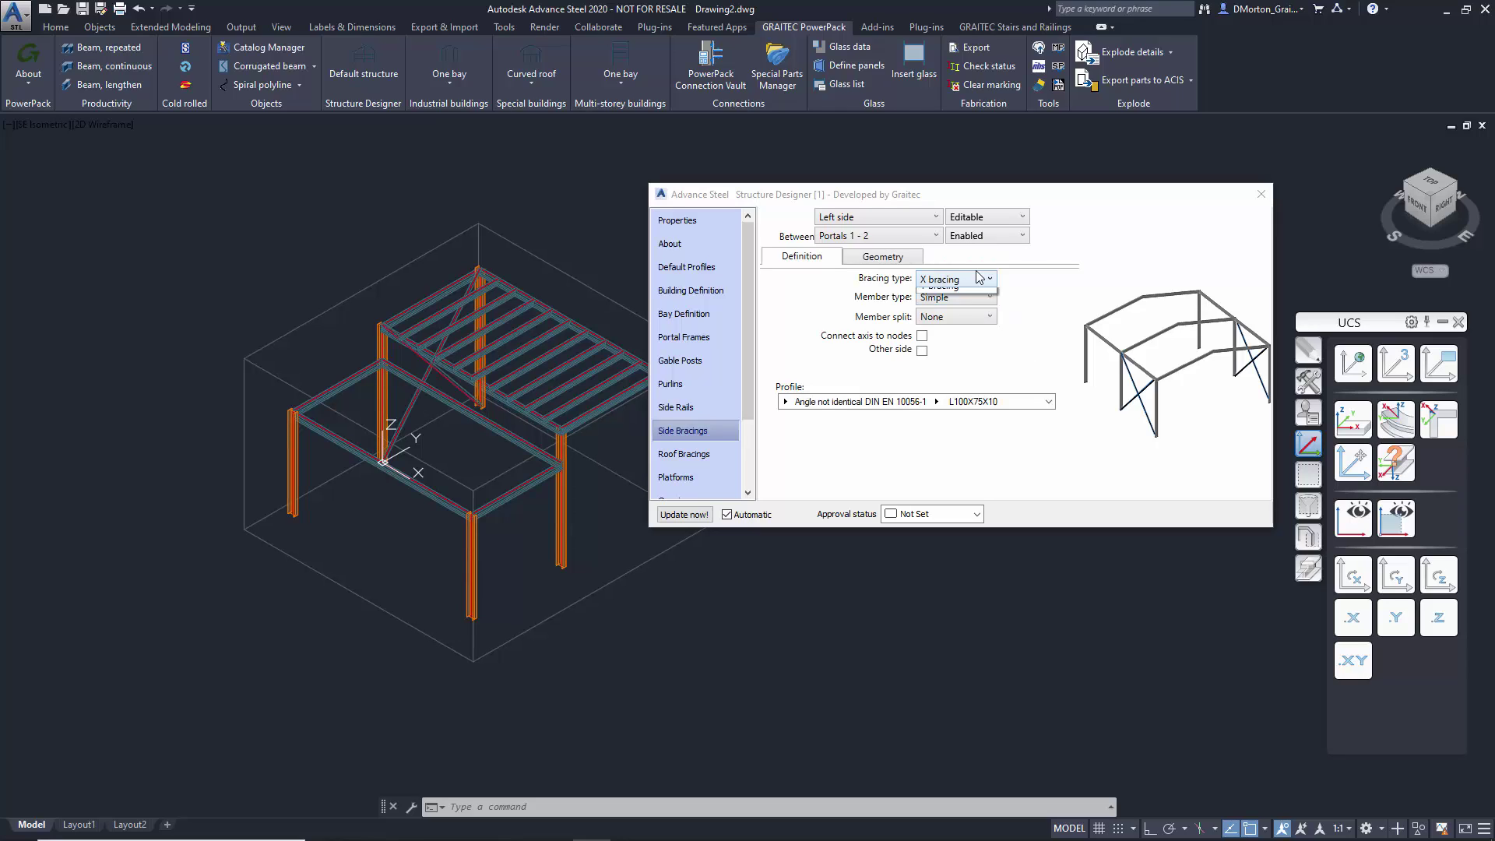
{"action": "left_click", "coordinate": [980, 278]}
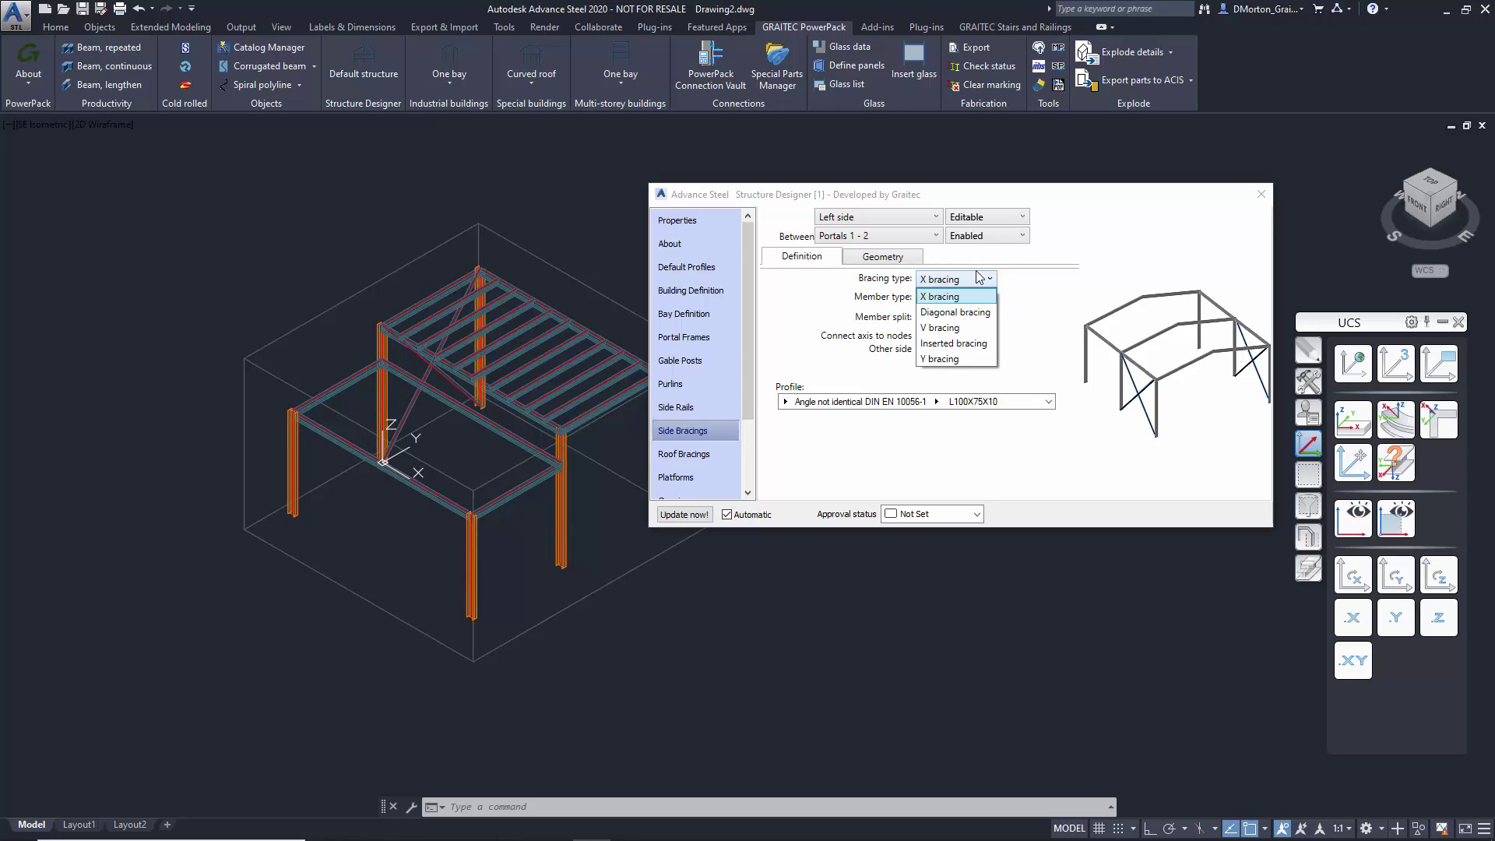
{"action": "left_click", "coordinate": [979, 278]}
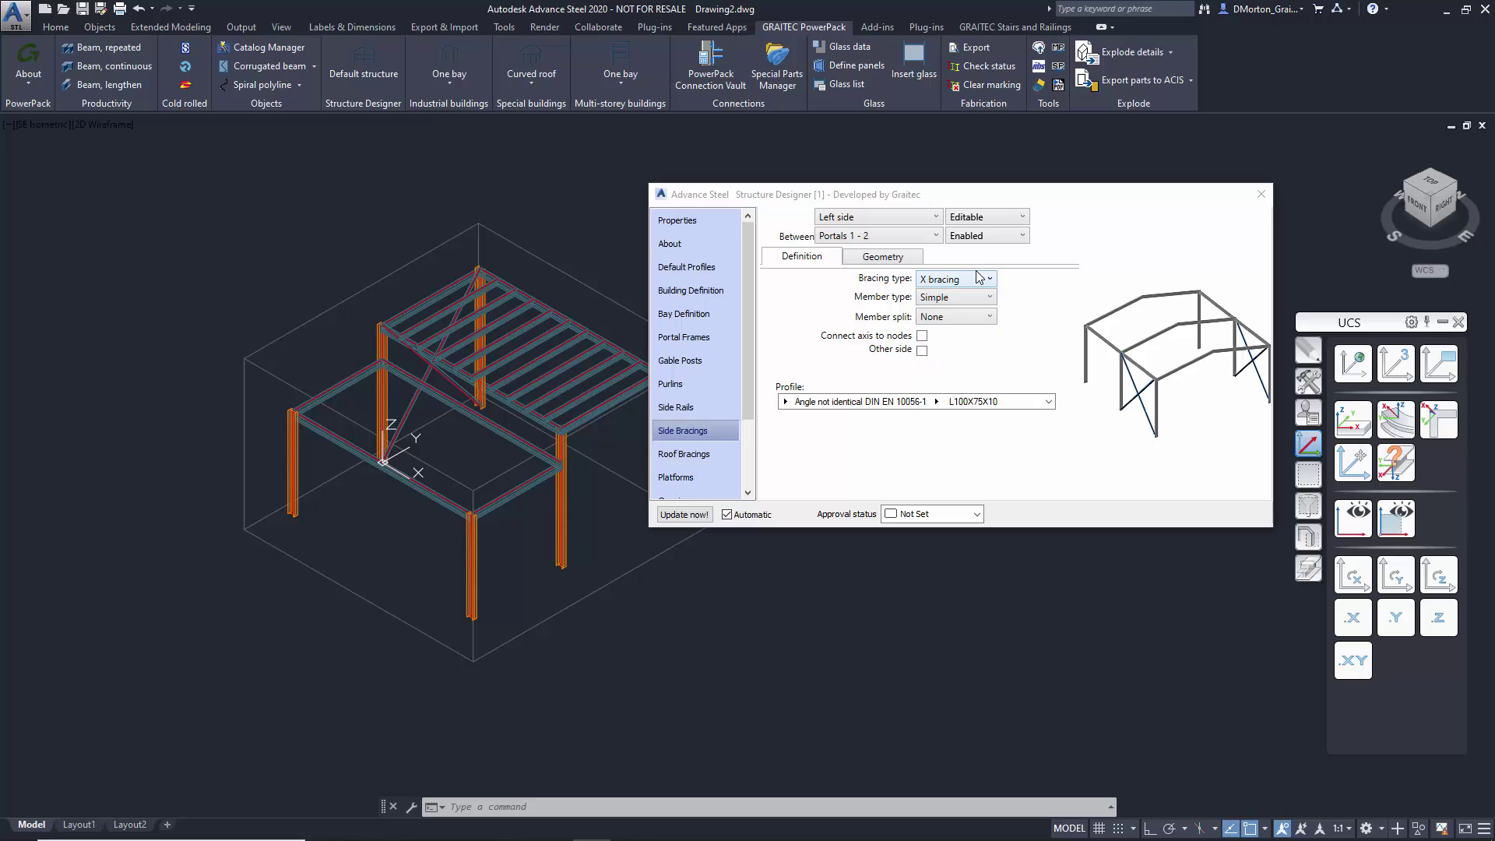
{"action": "left_click", "coordinate": [903, 263]}
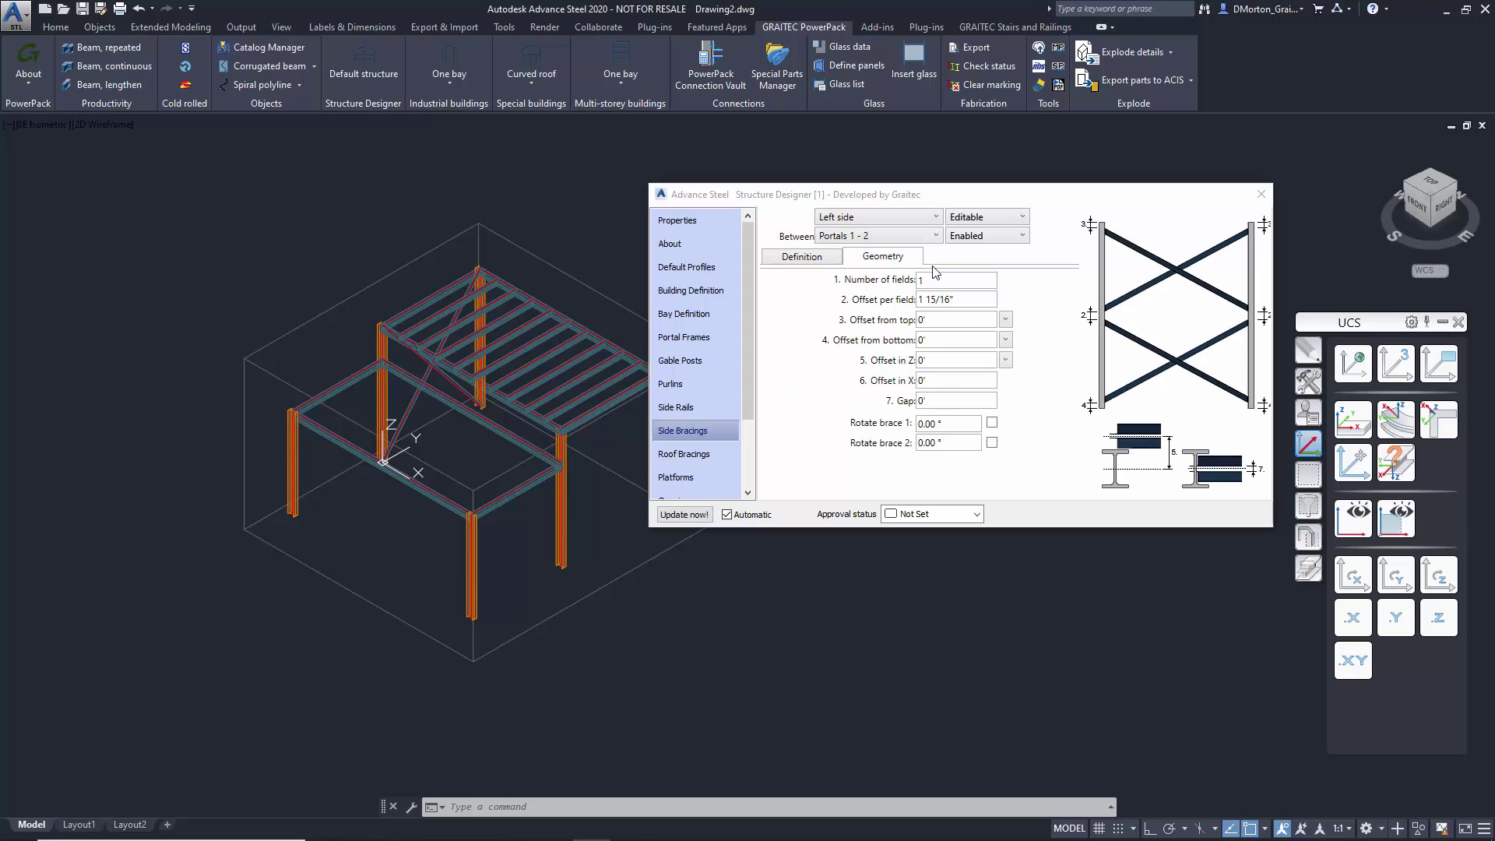
Step: Disable the left-side bracing between Portals 1 - 2 and show the roof bracing settings
{"action": "left_click", "coordinate": [966, 237]}
{"action": "left_click", "coordinate": [969, 253]}
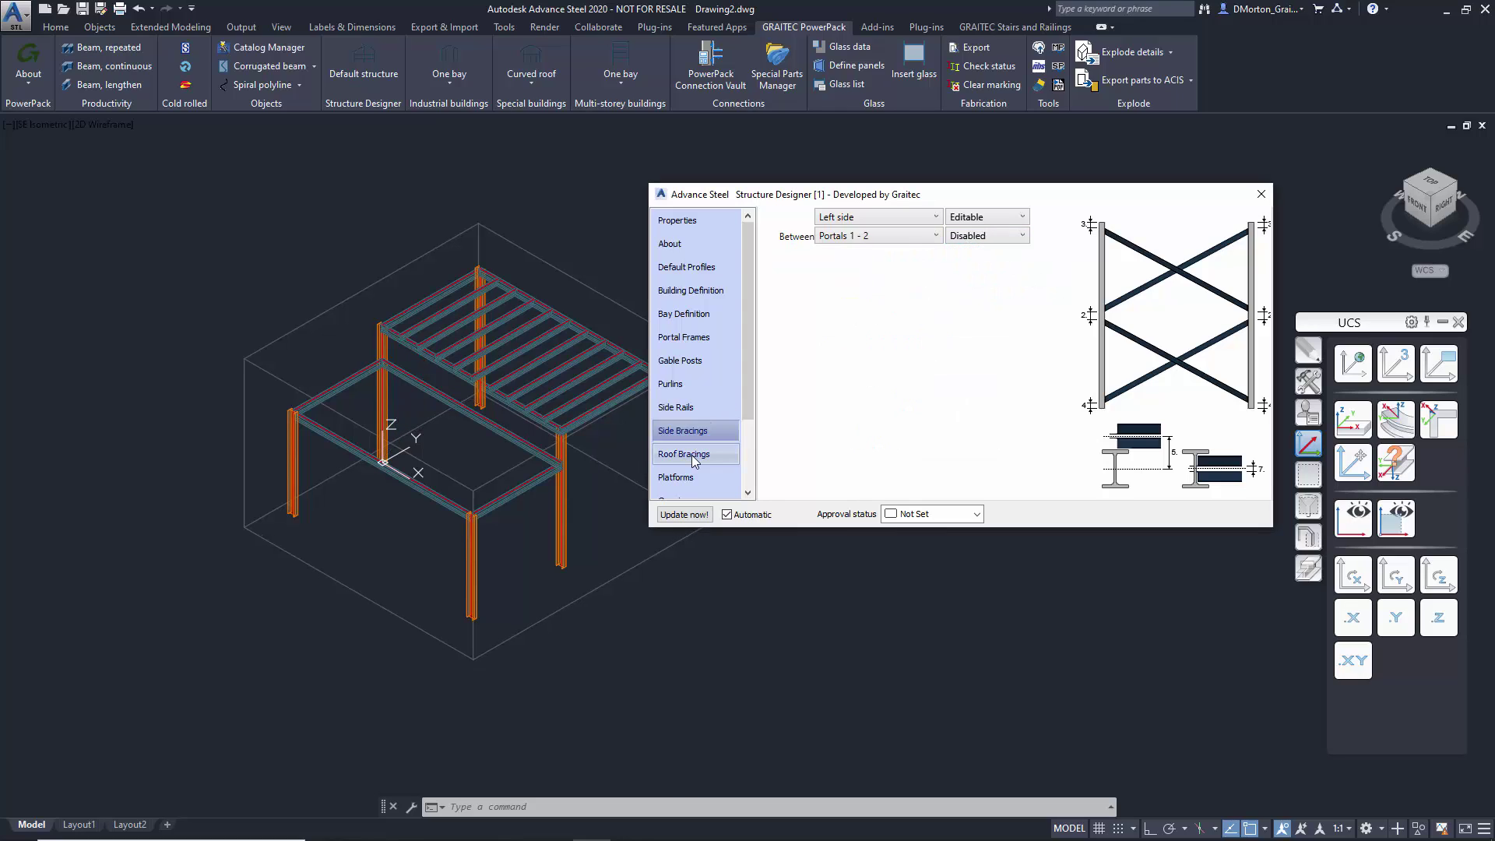
{"action": "left_click", "coordinate": [683, 454]}
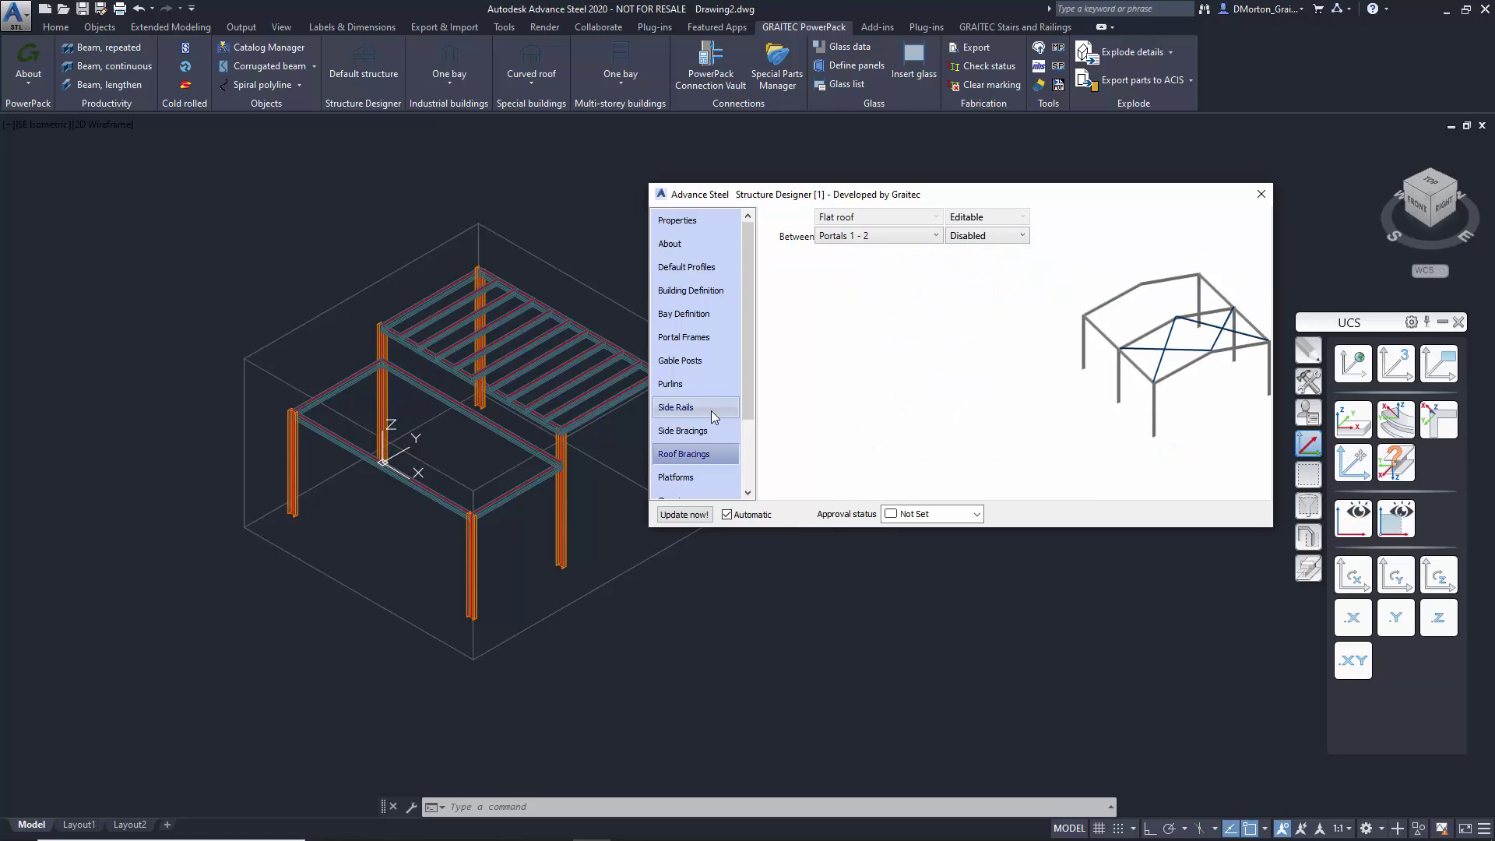
Step: Review the front platform's definition and advanced settings, including the element types that can be created for it
{"action": "scroll", "coordinate": [683, 411], "scroll_direction": "down", "scroll_amount": 1}
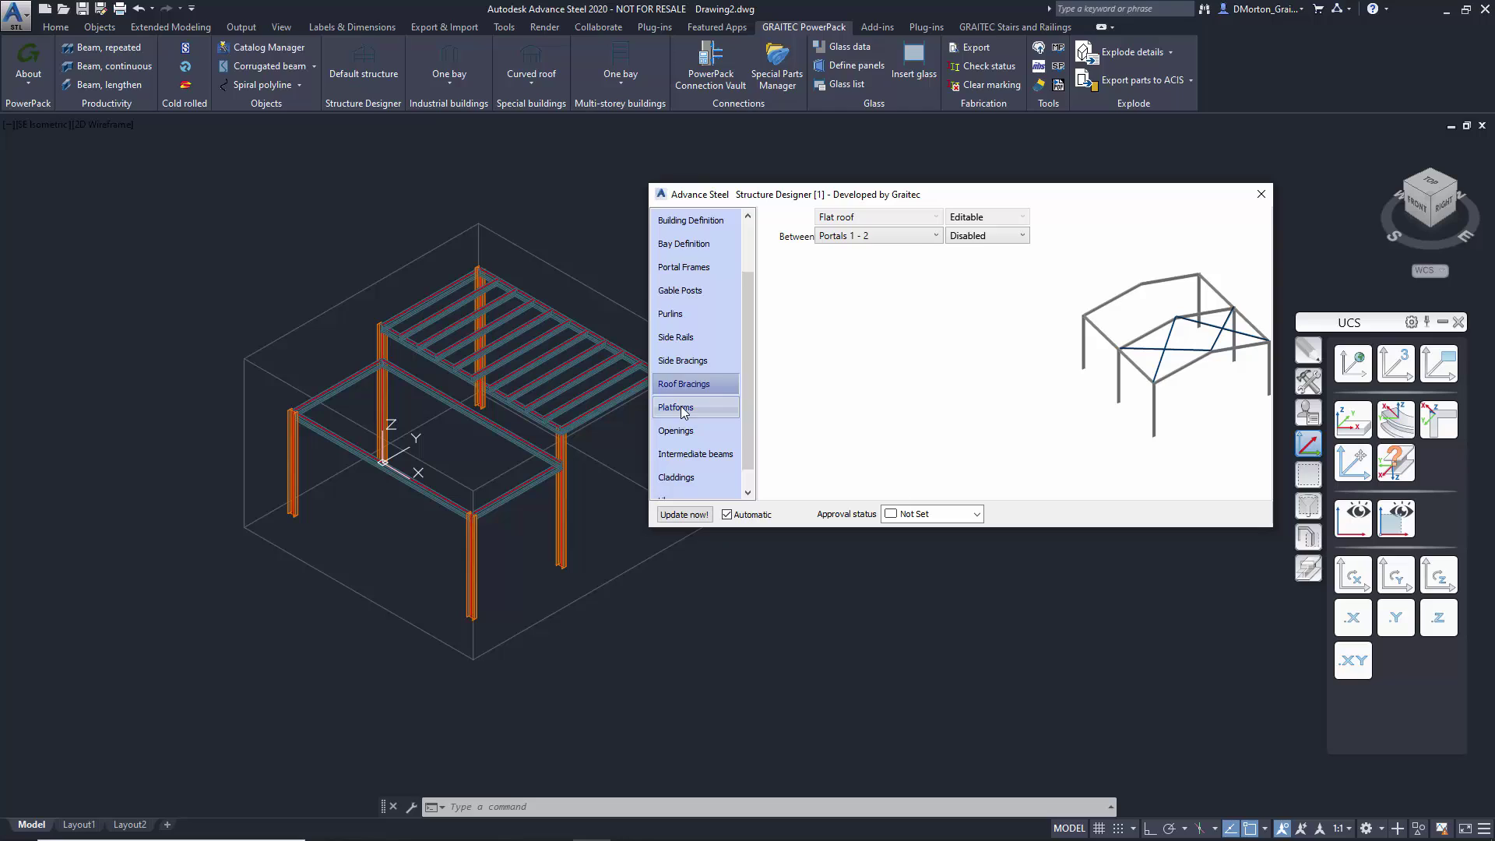
{"action": "left_click", "coordinate": [682, 410]}
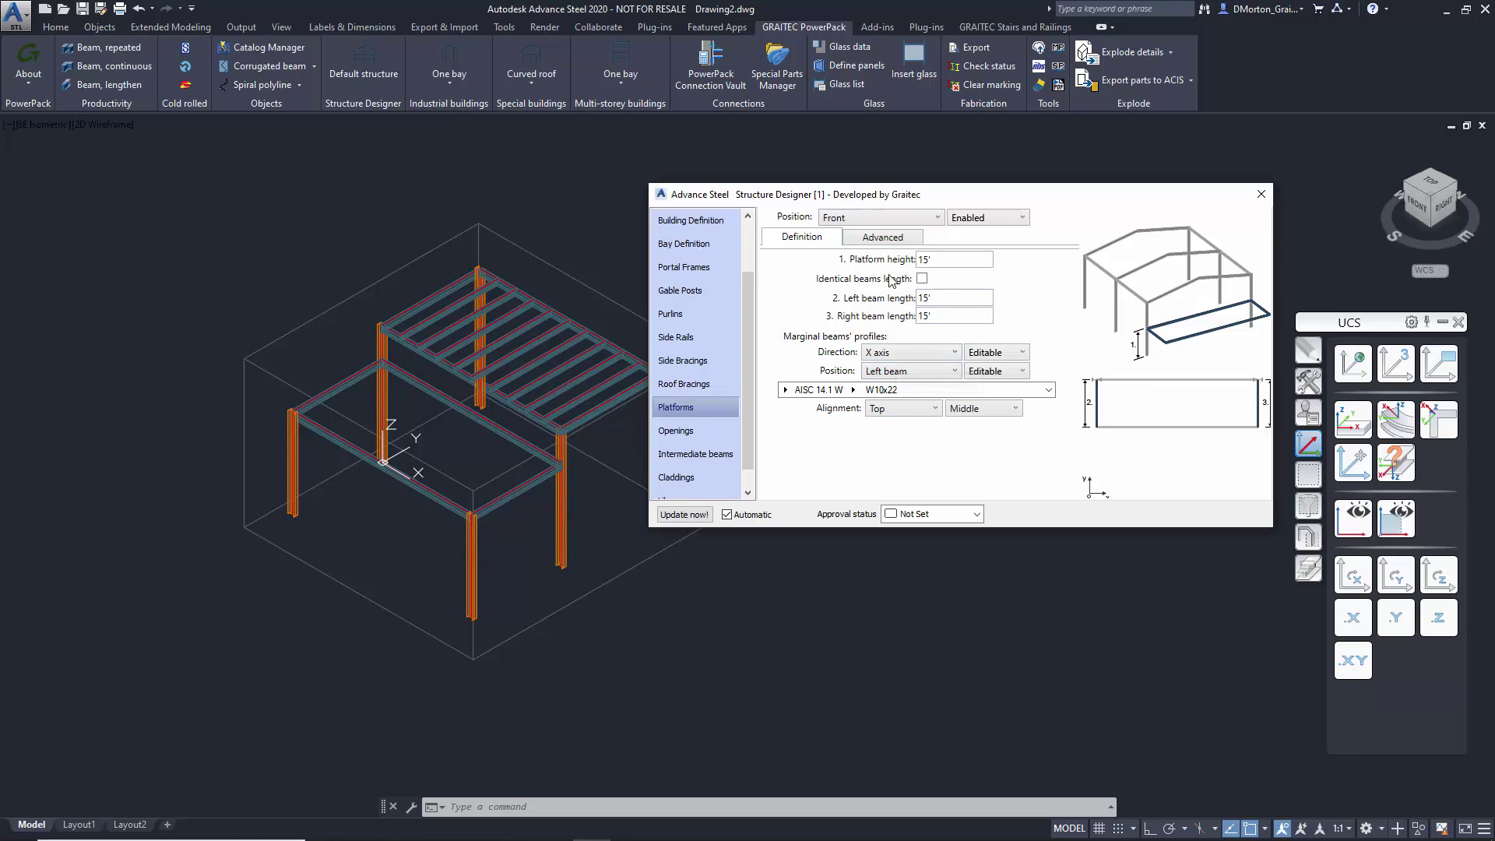
{"action": "left_click", "coordinate": [881, 243]}
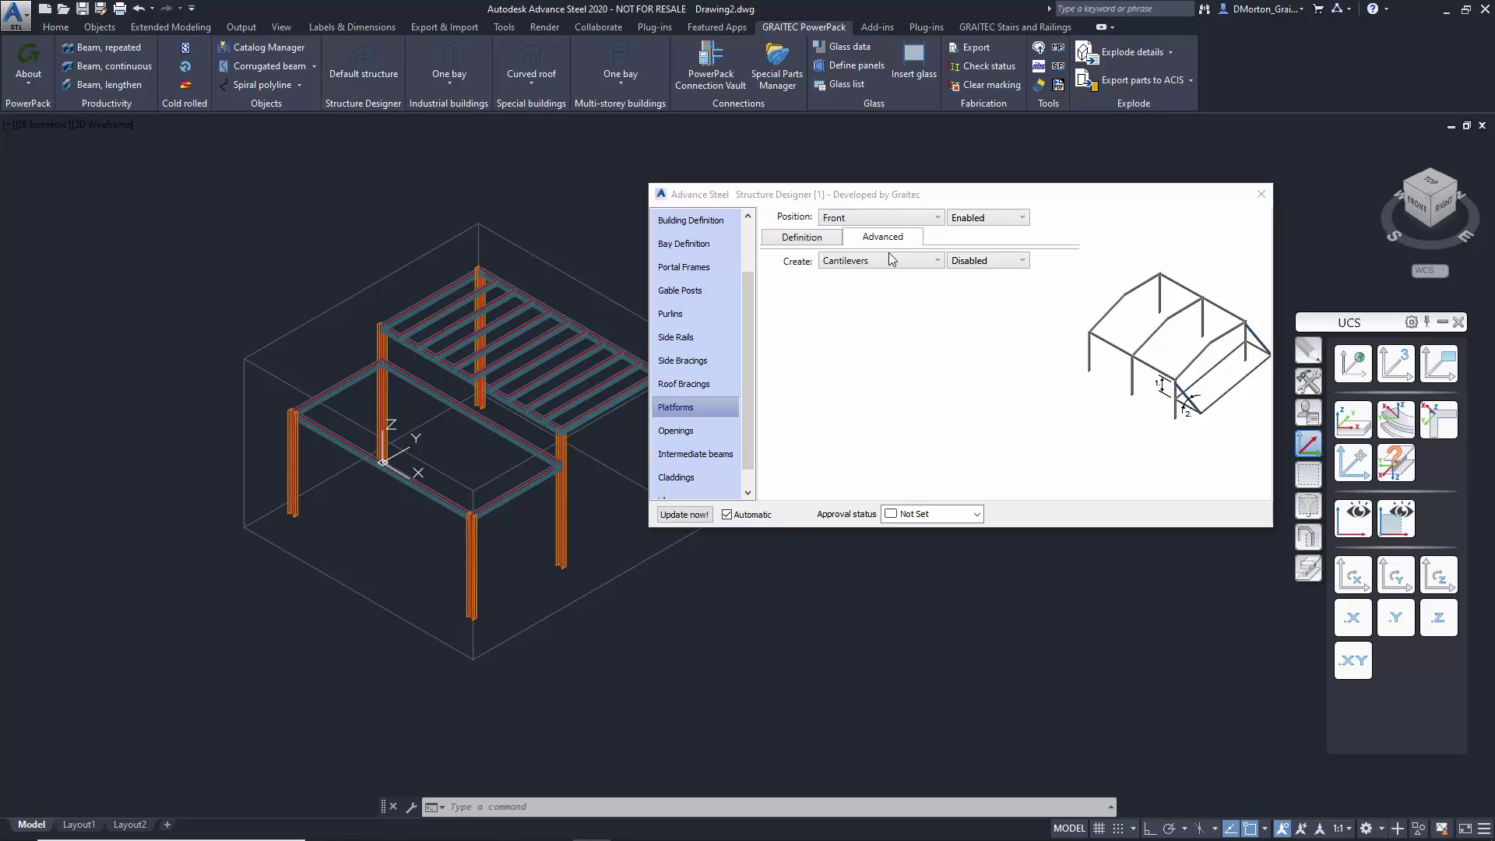
{"action": "left_click", "coordinate": [889, 260]}
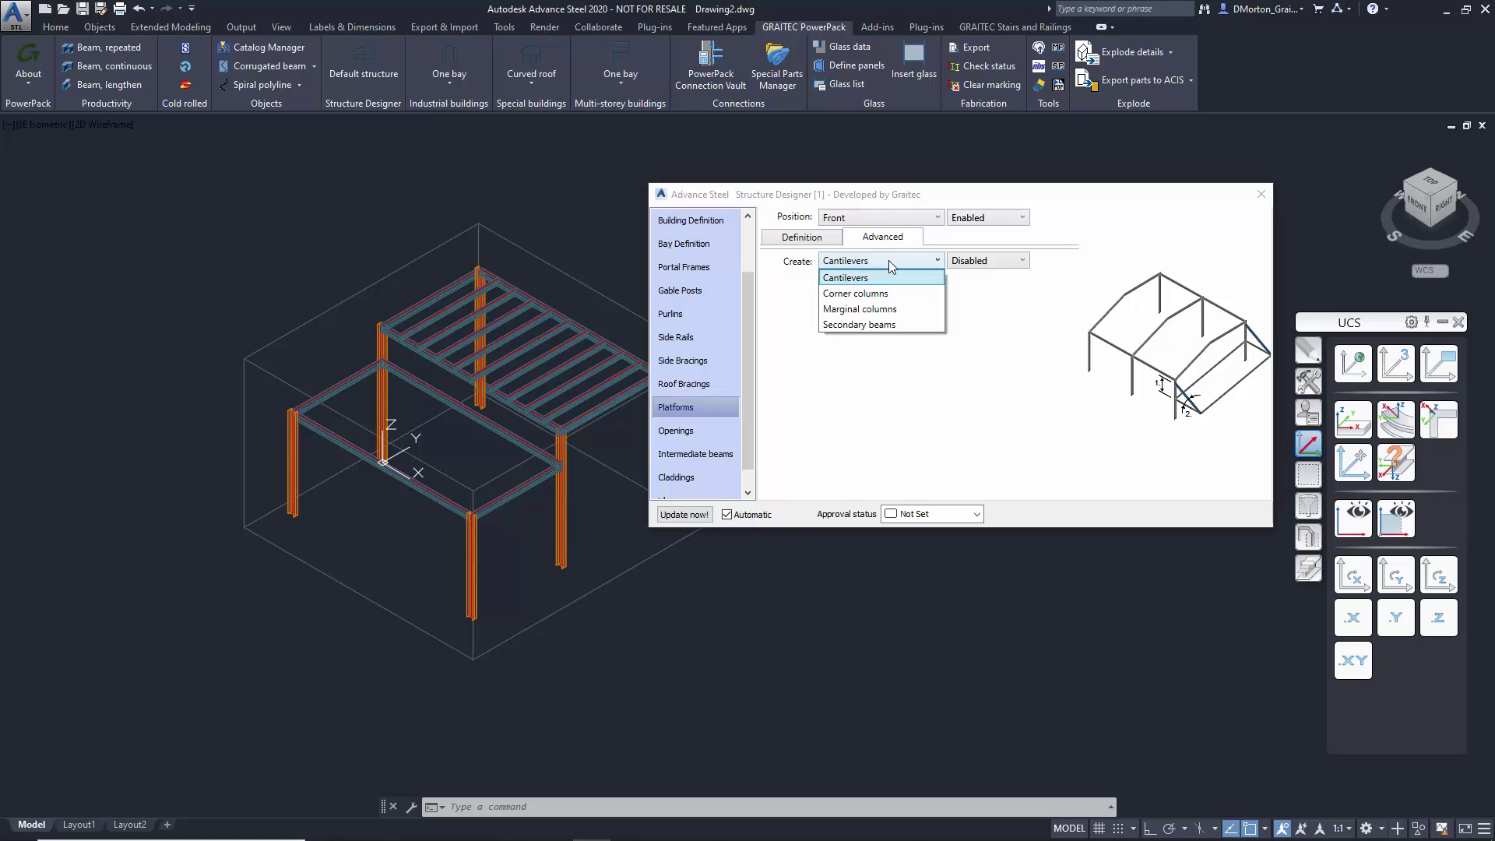
{"action": "left_click", "coordinate": [889, 260]}
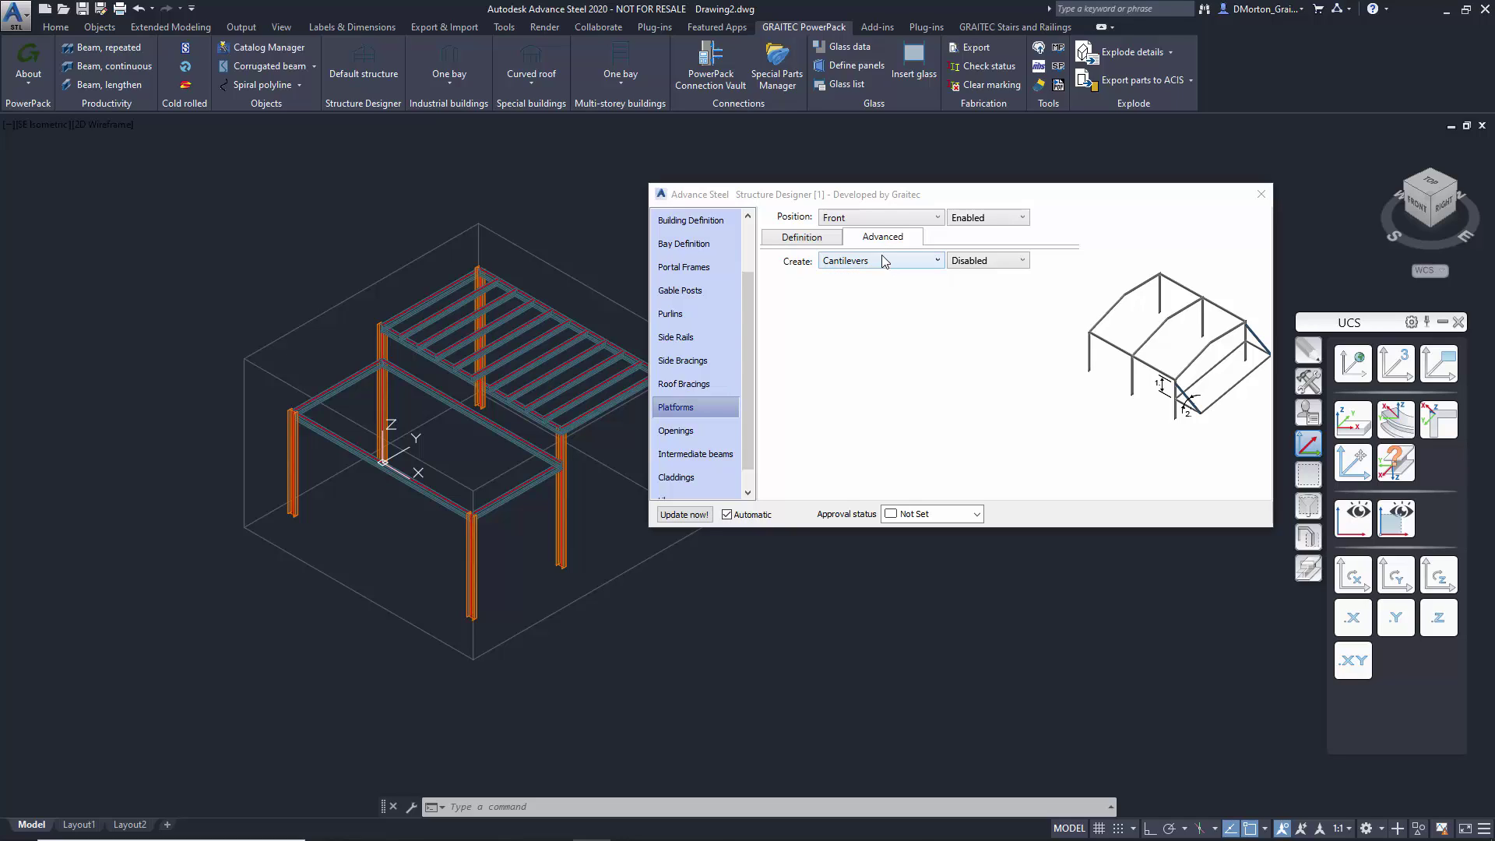
Step: Enable a window frame opening on the front side as a trial, and view the available frame types
{"action": "left_click", "coordinate": [730, 436]}
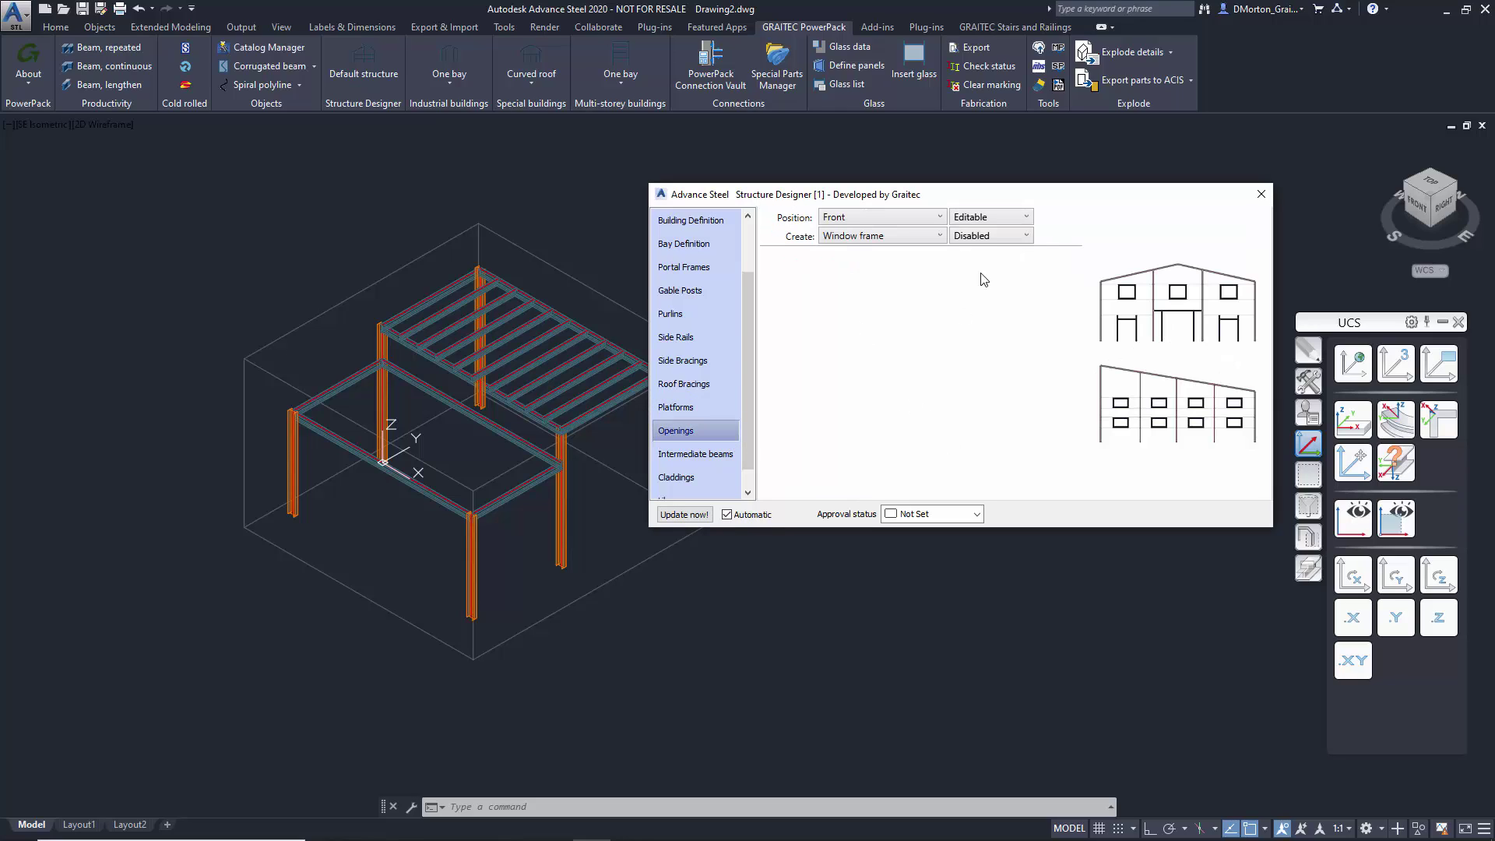
{"action": "left_click", "coordinate": [991, 236]}
{"action": "left_click", "coordinate": [982, 268]}
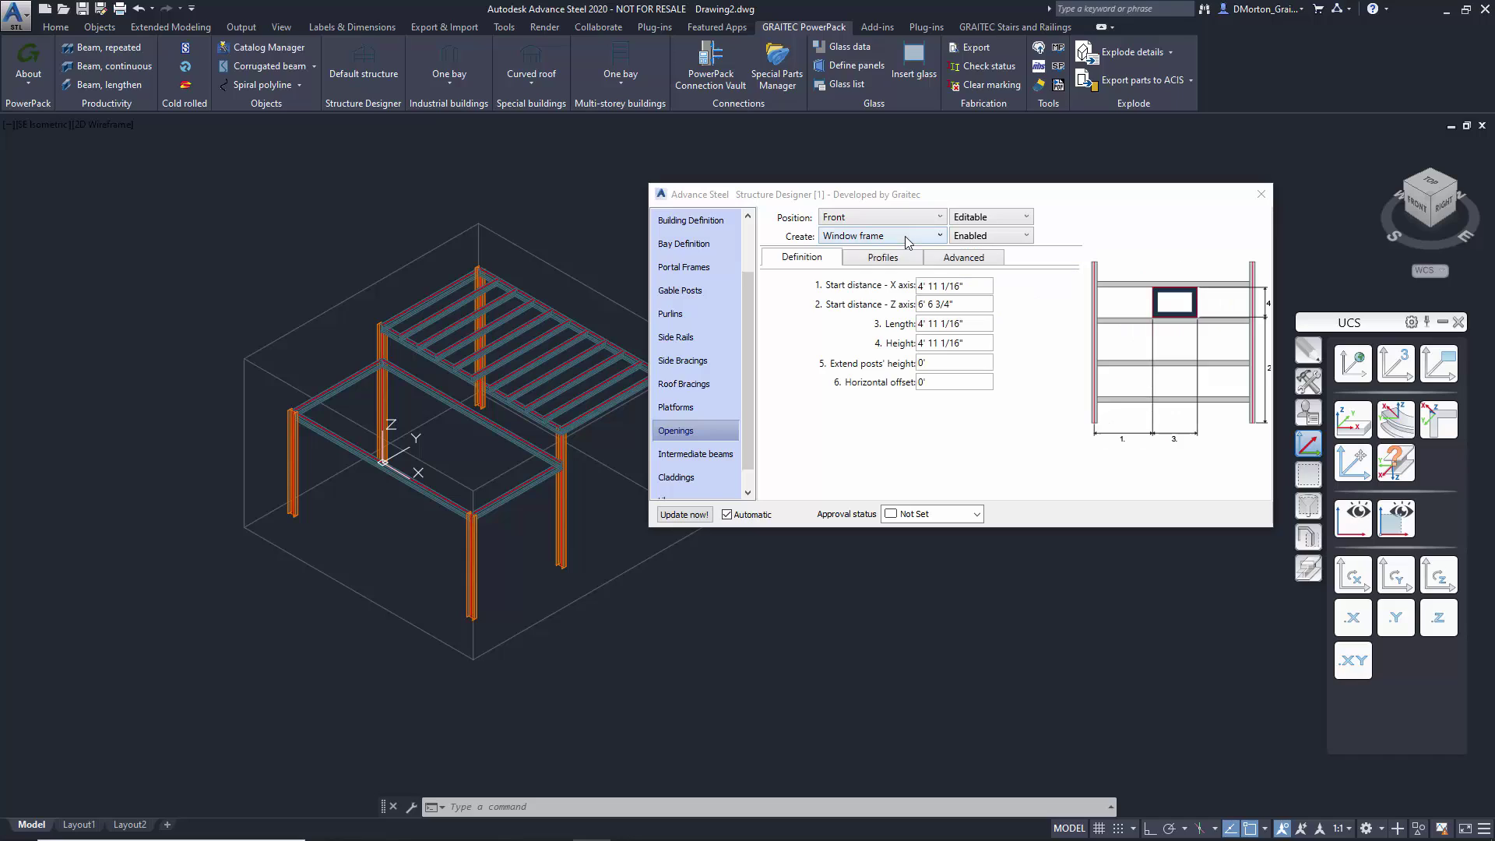
{"action": "left_click", "coordinate": [904, 236]}
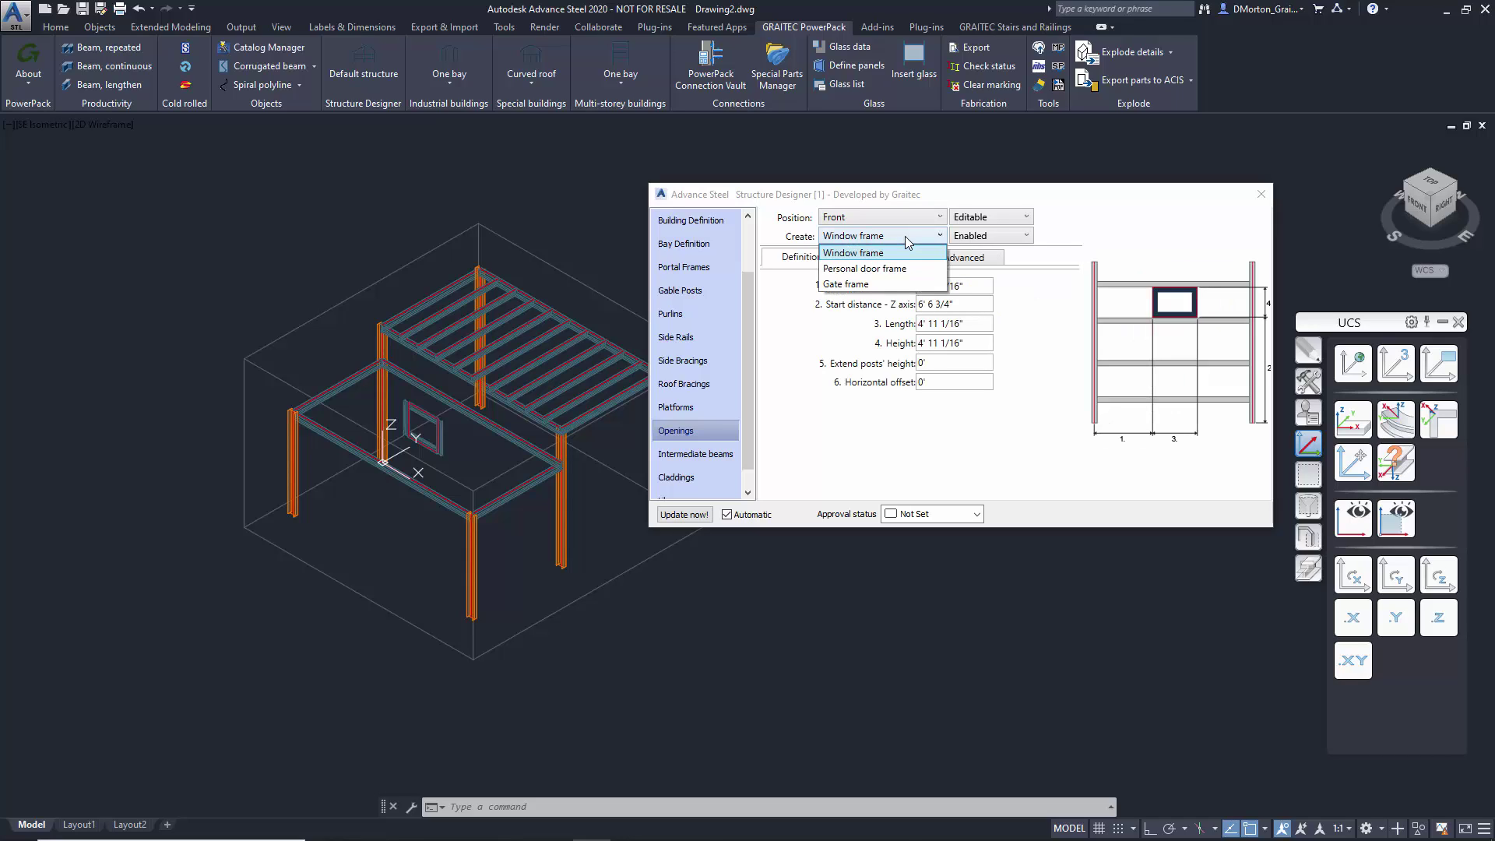
{"action": "left_click", "coordinate": [905, 236]}
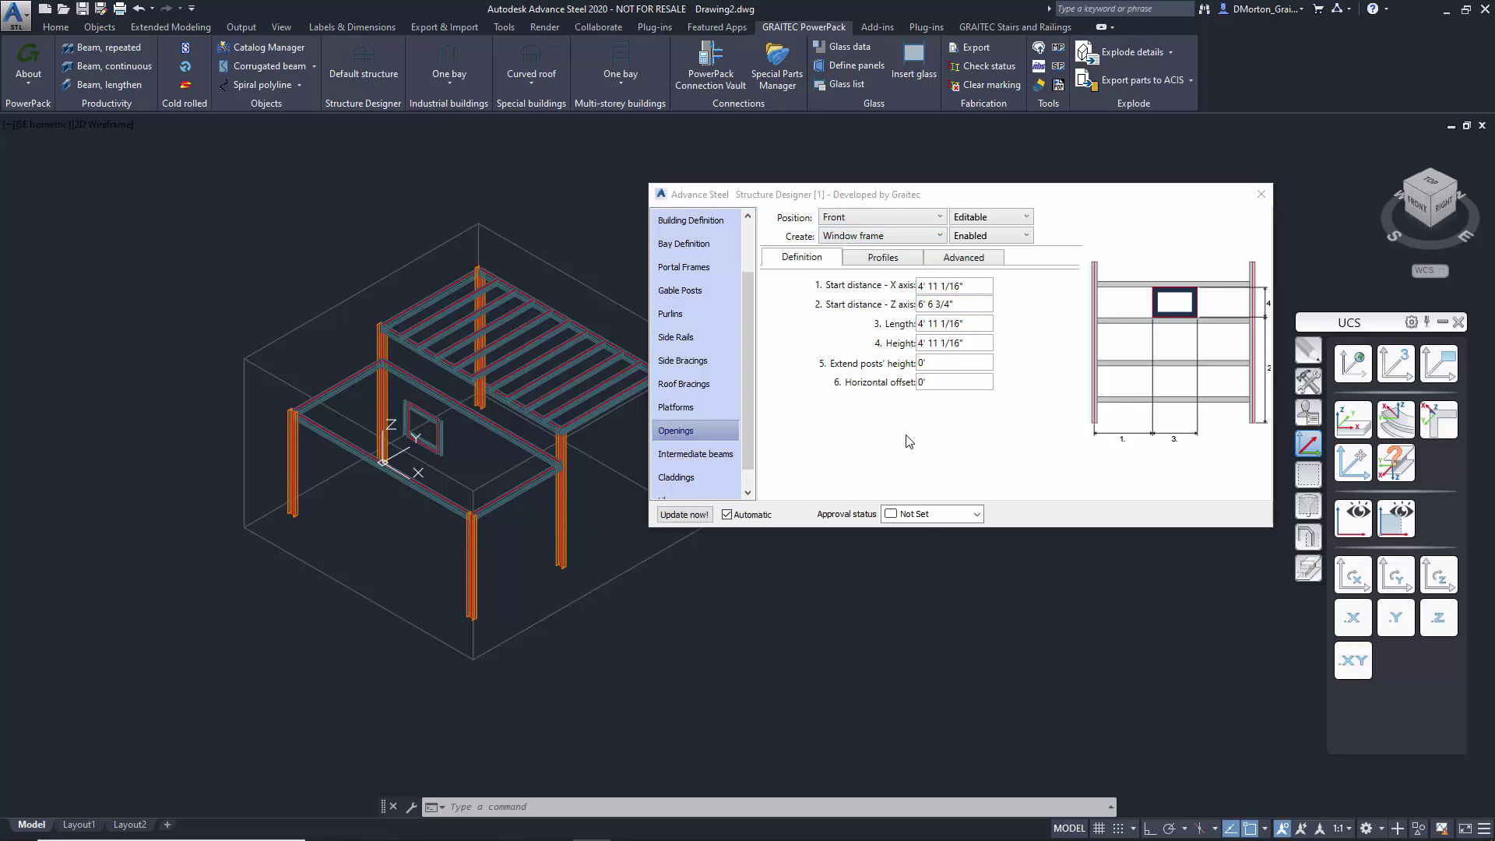
Step: Review the window frame's profiles and advanced copy settings, keeping System line as the reference
{"action": "left_click", "coordinate": [890, 262]}
{"action": "left_click", "coordinate": [969, 260]}
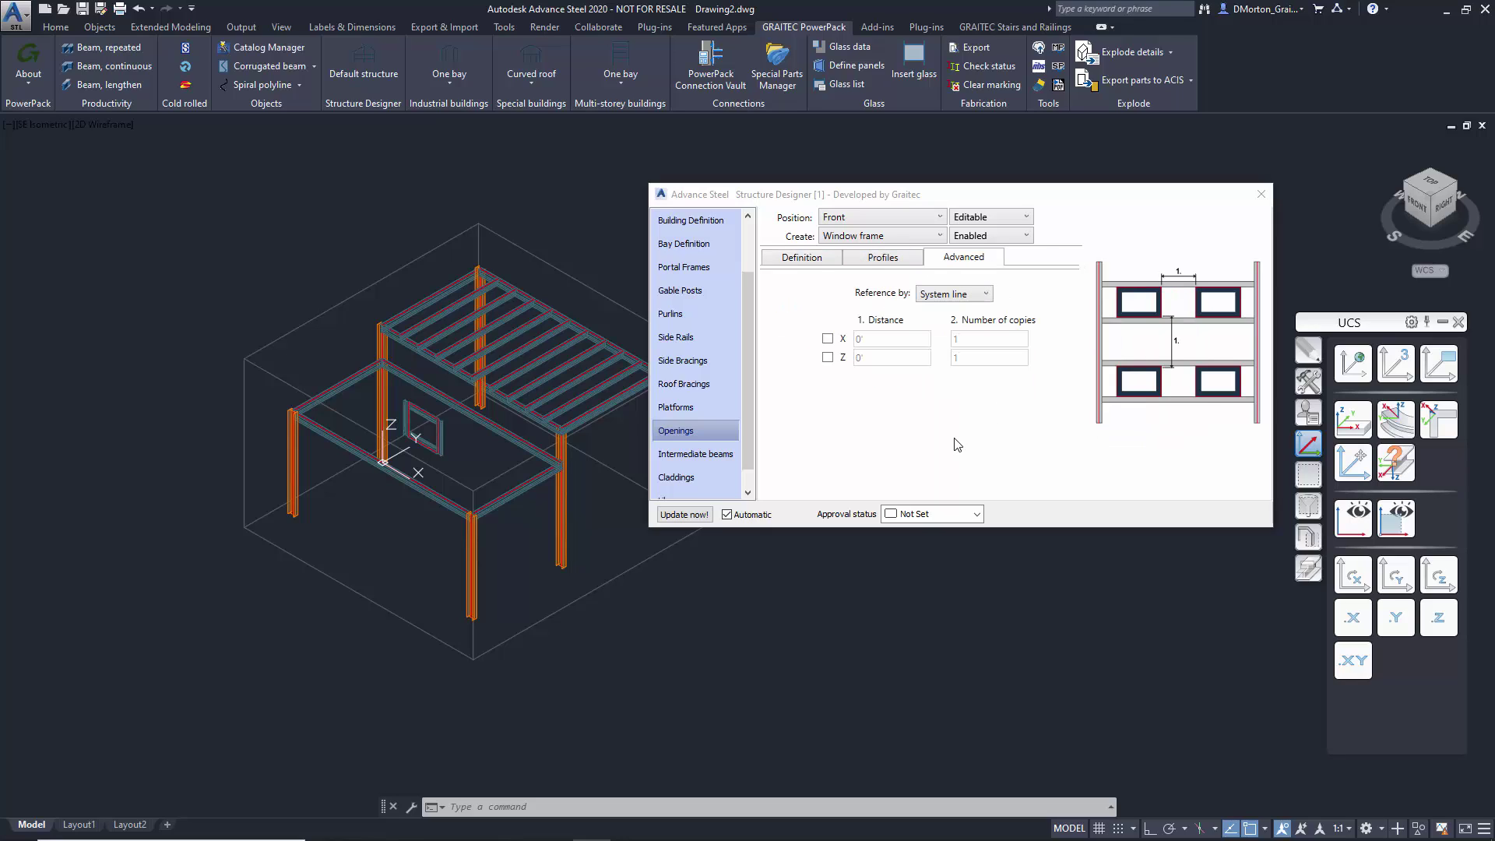
{"action": "left_click", "coordinate": [969, 295]}
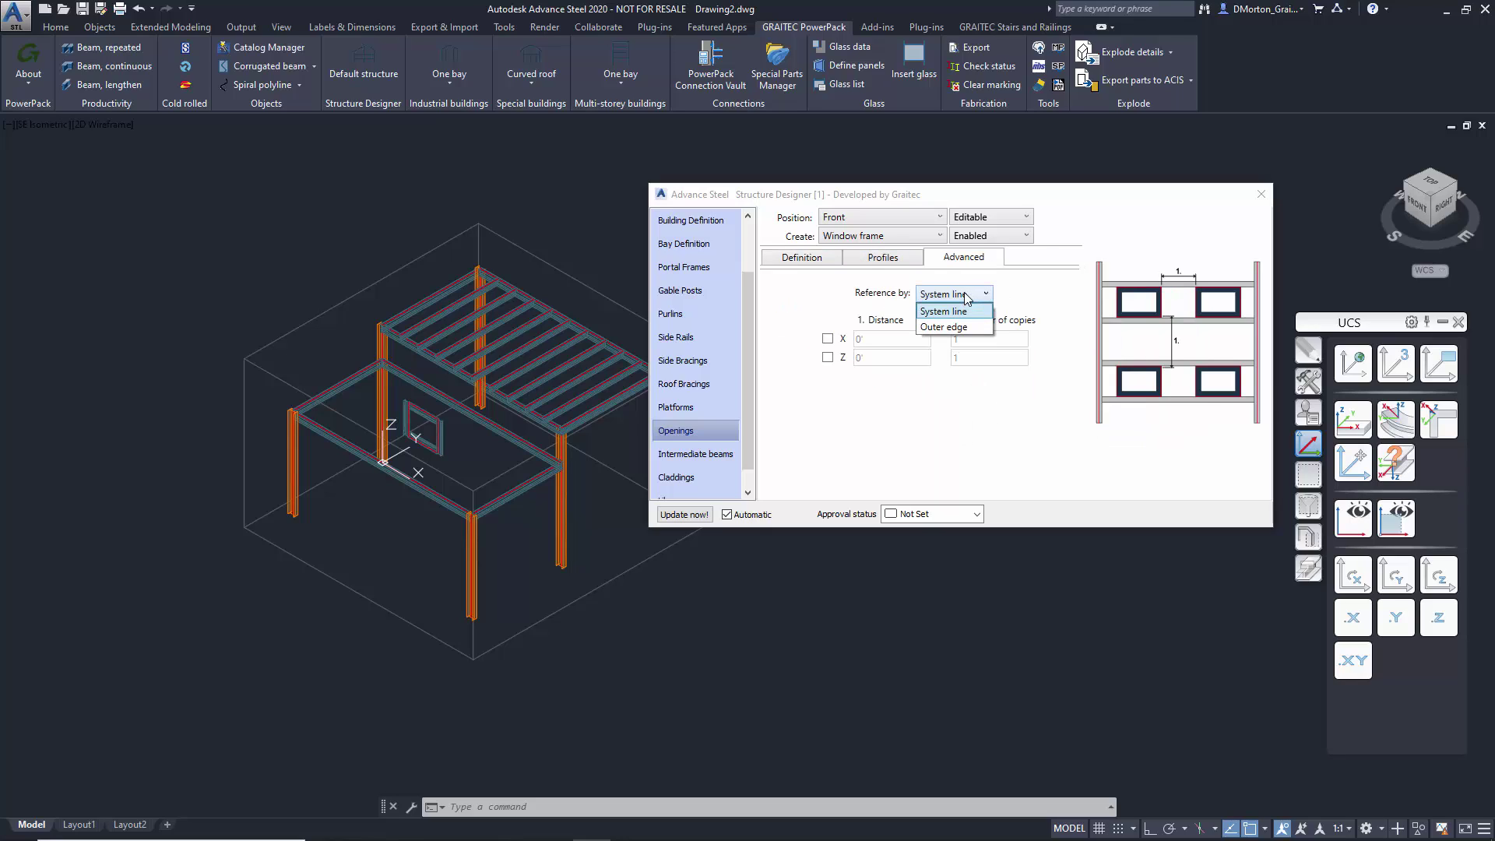
{"action": "left_click", "coordinate": [942, 306]}
Step: Disable the front window frame again and view the options for copying its settings between opening types
{"action": "left_click", "coordinate": [985, 236]}
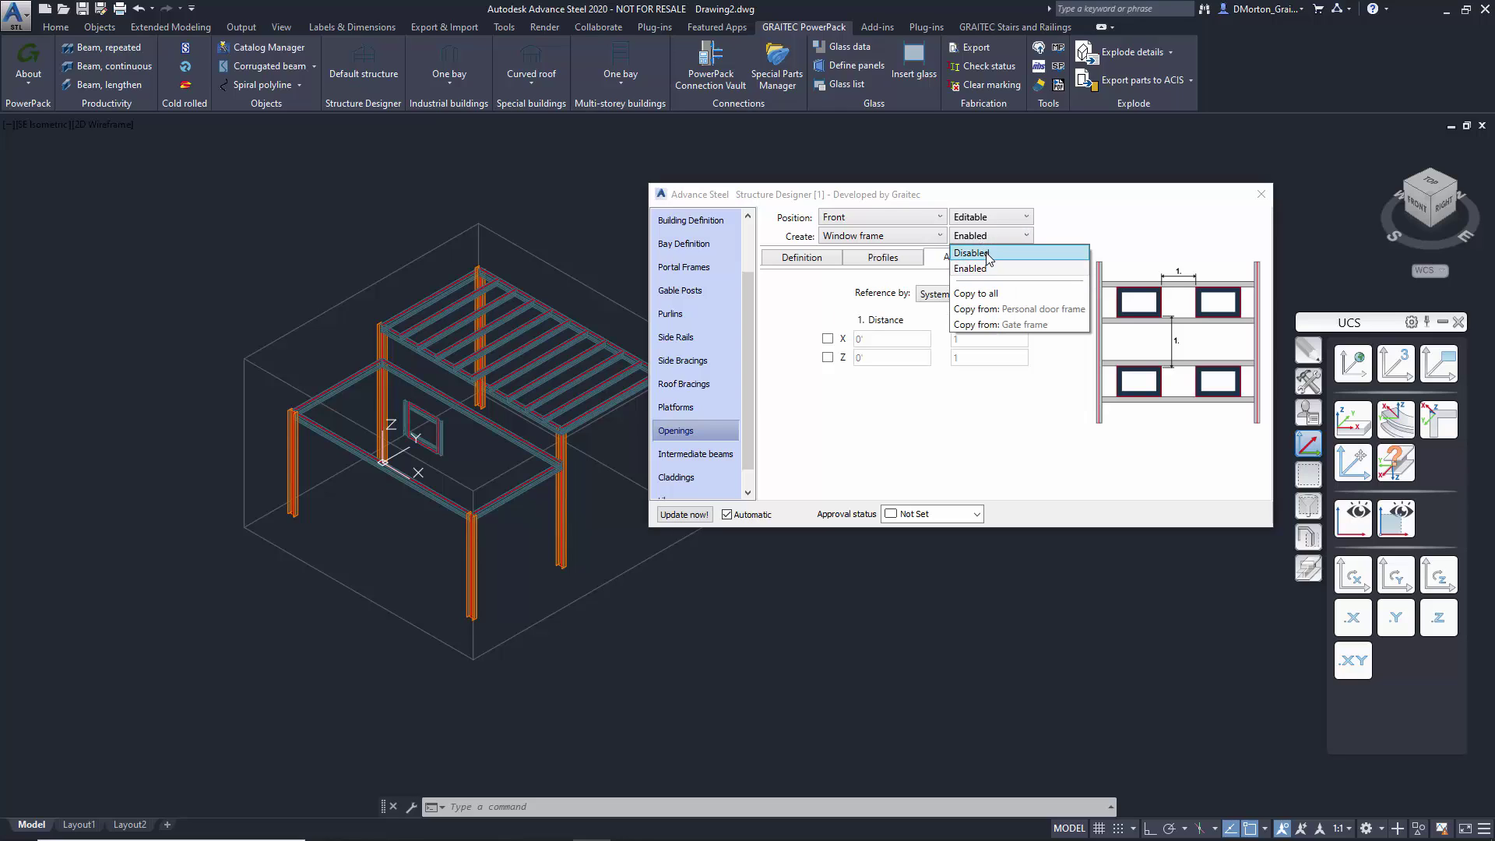
{"action": "left_click", "coordinate": [971, 253]}
{"action": "left_click", "coordinate": [987, 235]}
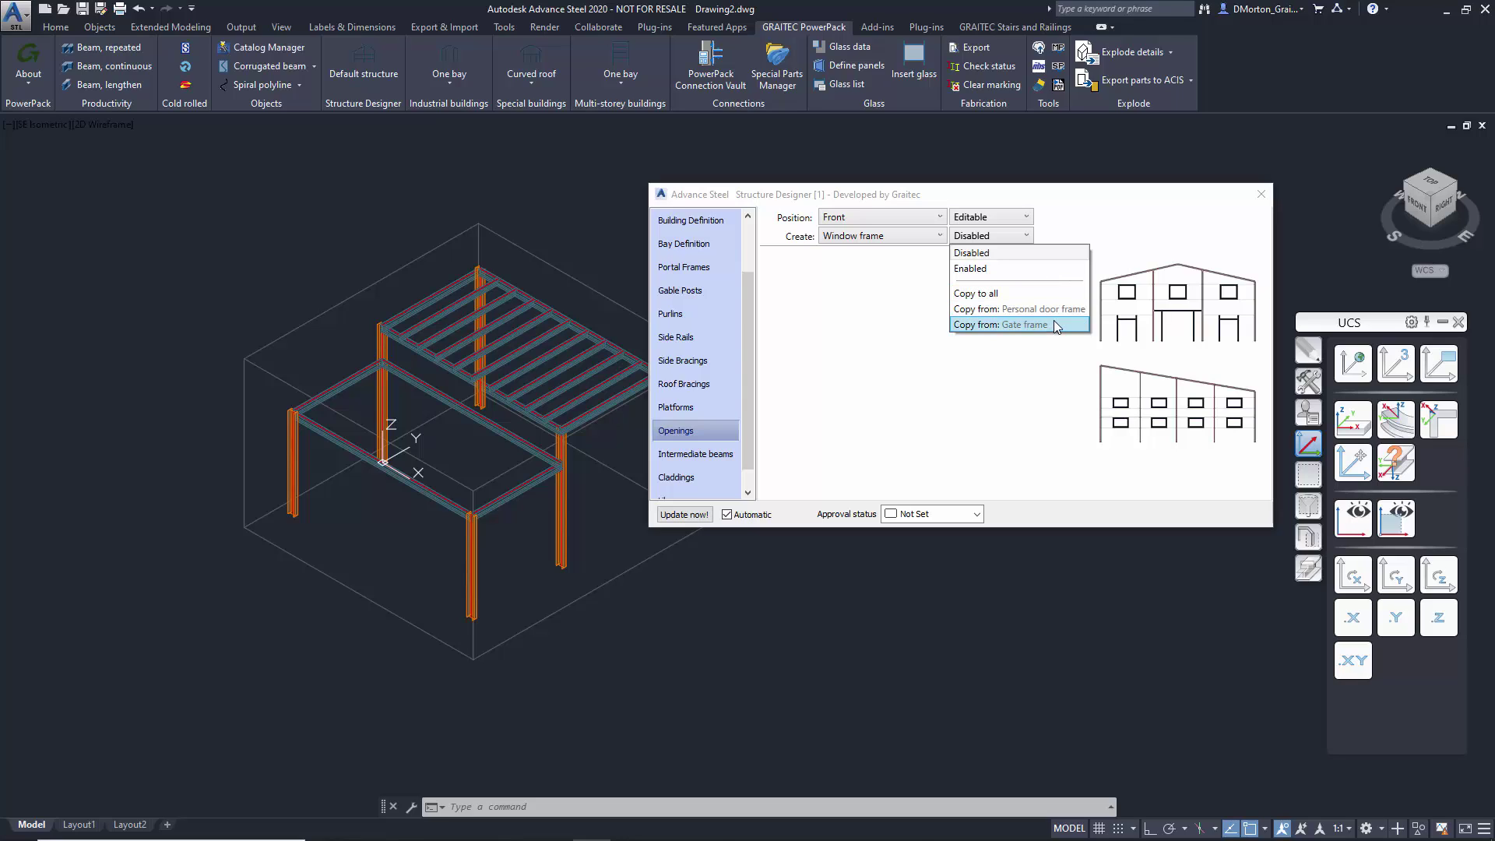
{"action": "left_click", "coordinate": [866, 291]}
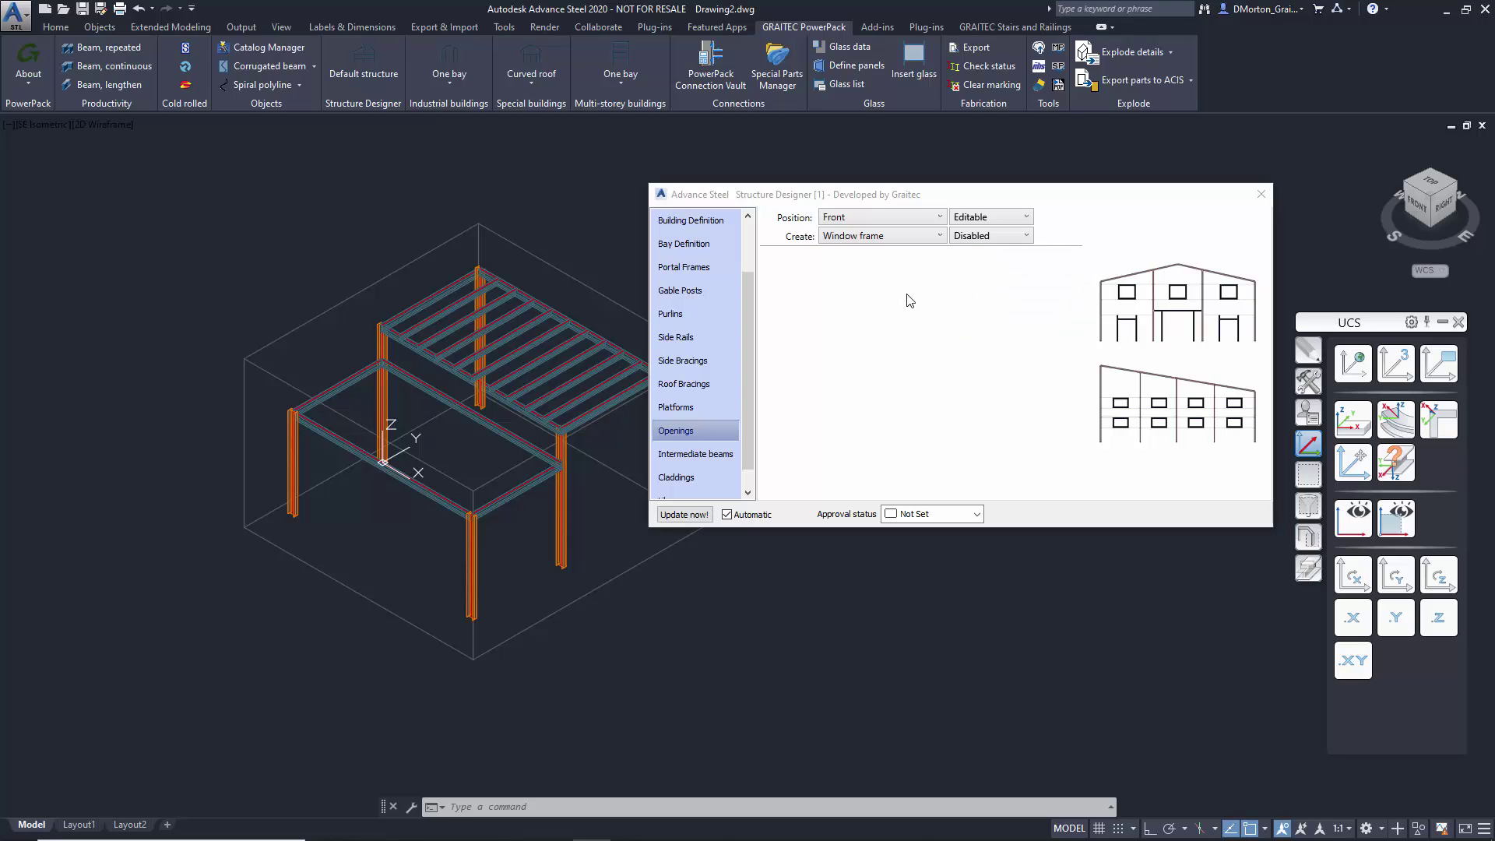
Step: Review the intermediate beam settings, including the available portals and bay sides
{"action": "left_click", "coordinate": [711, 453]}
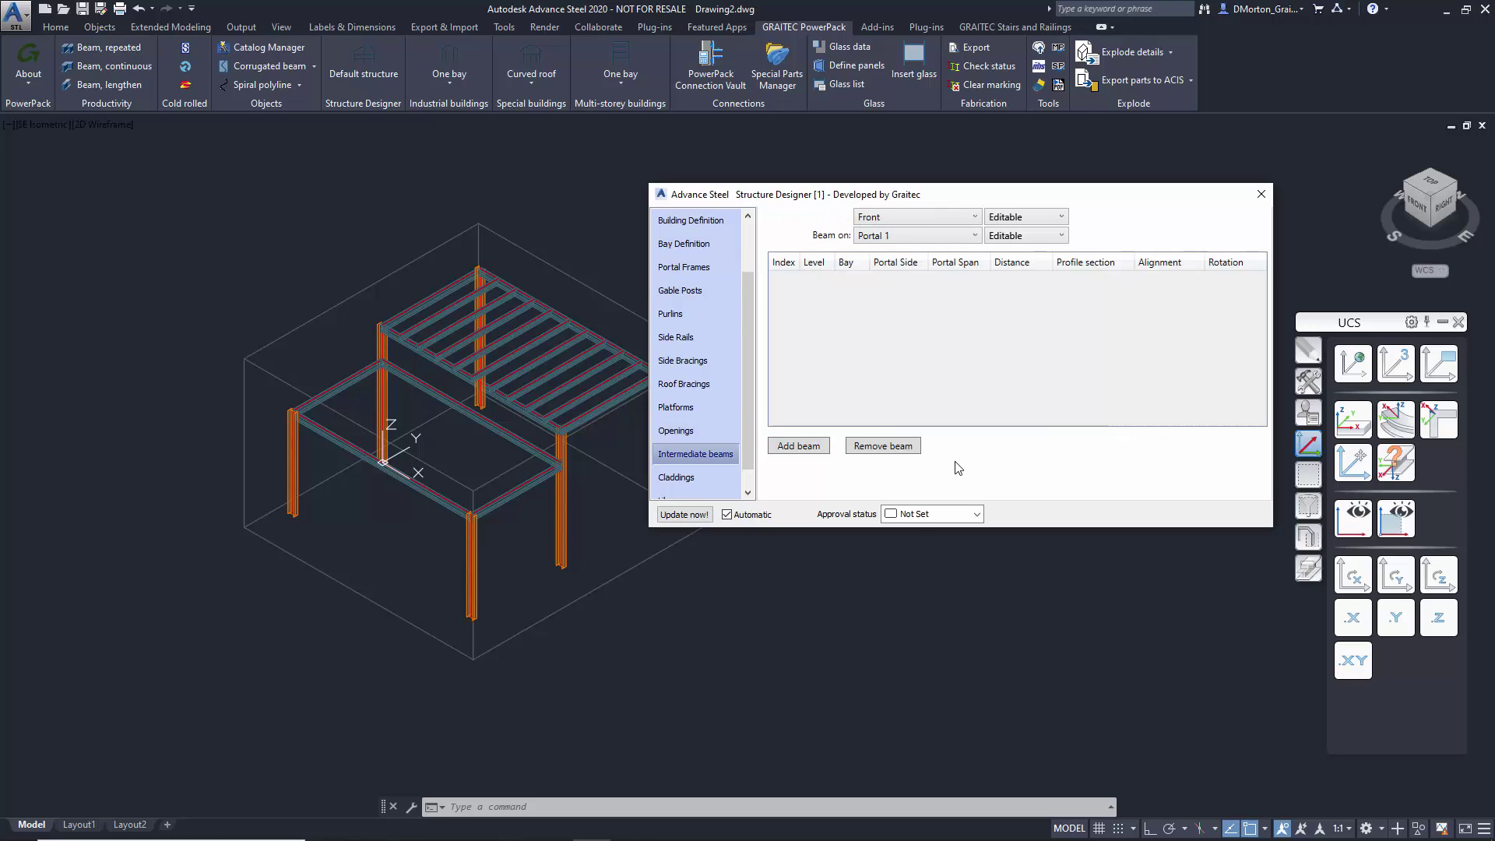
{"action": "left_click", "coordinate": [921, 236]}
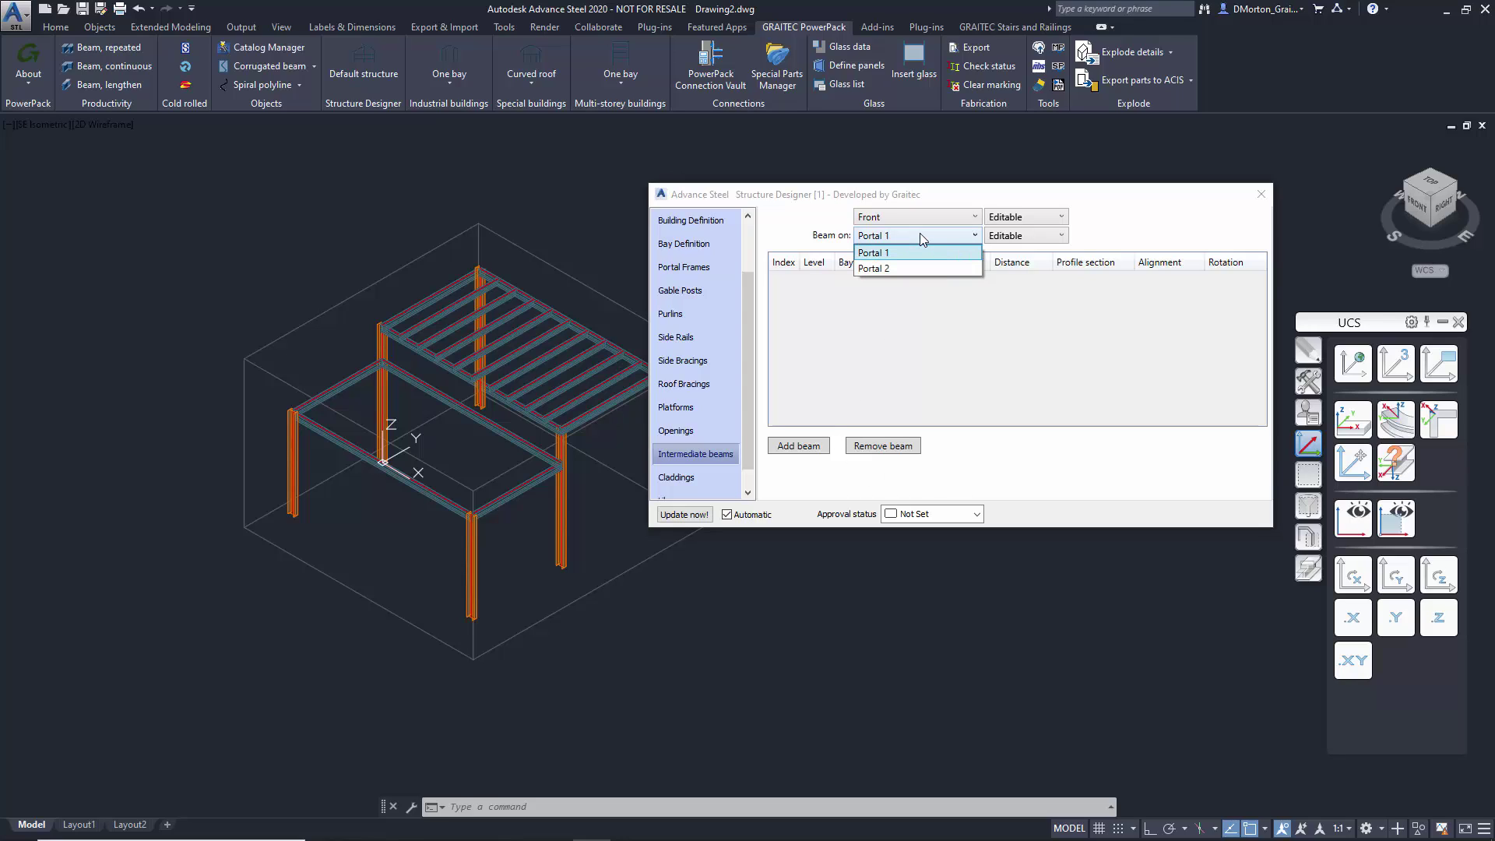
{"action": "left_click", "coordinate": [919, 234]}
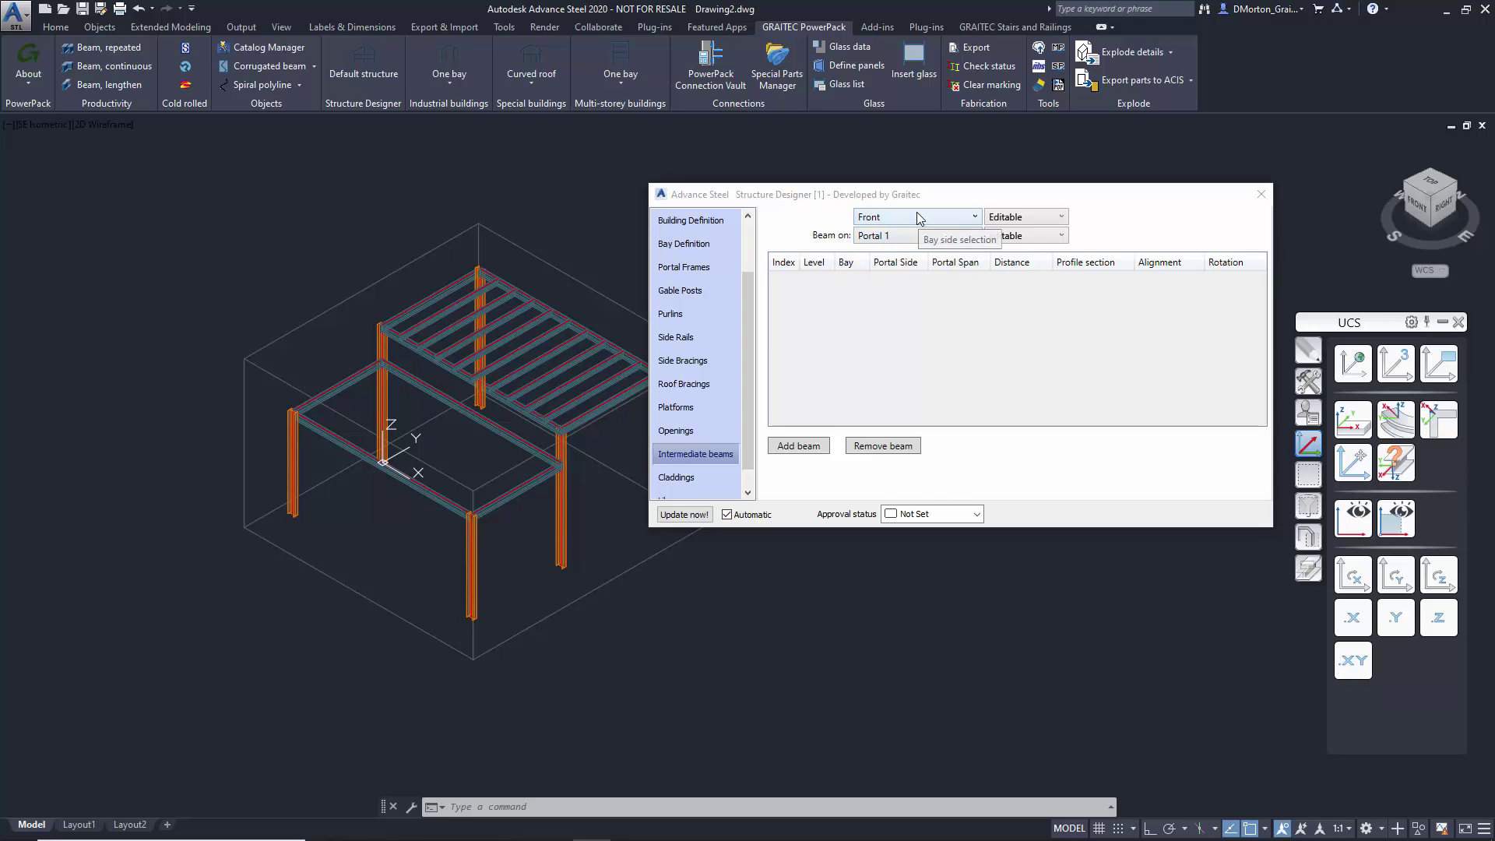
{"action": "left_click", "coordinate": [917, 215]}
{"action": "left_click", "coordinate": [917, 213]}
Step: Enable the left-side wall cladding as a trial, and disable it again
{"action": "left_click", "coordinate": [701, 478]}
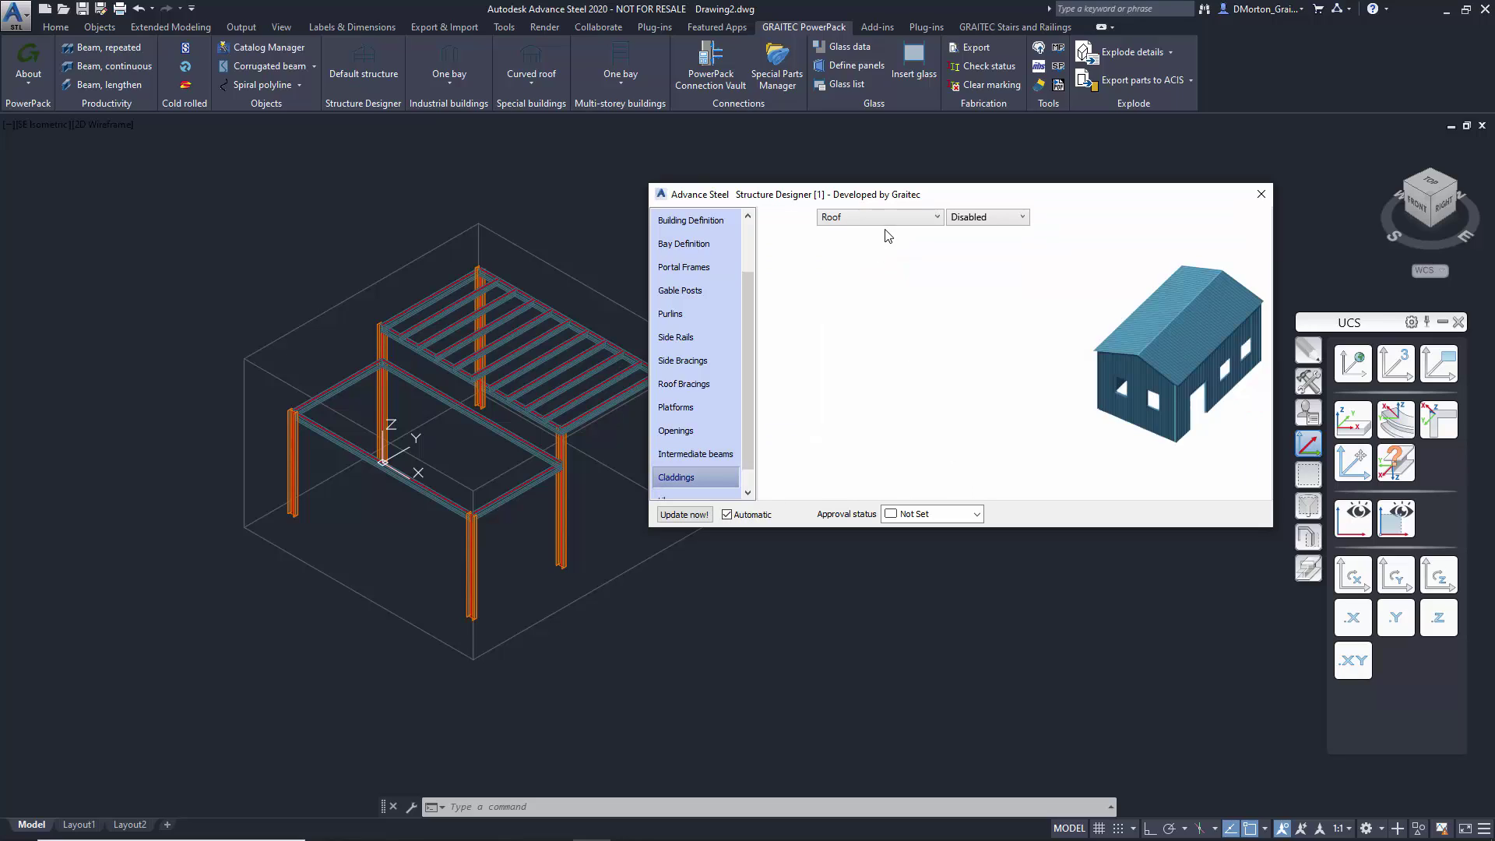
{"action": "left_click", "coordinate": [871, 226]}
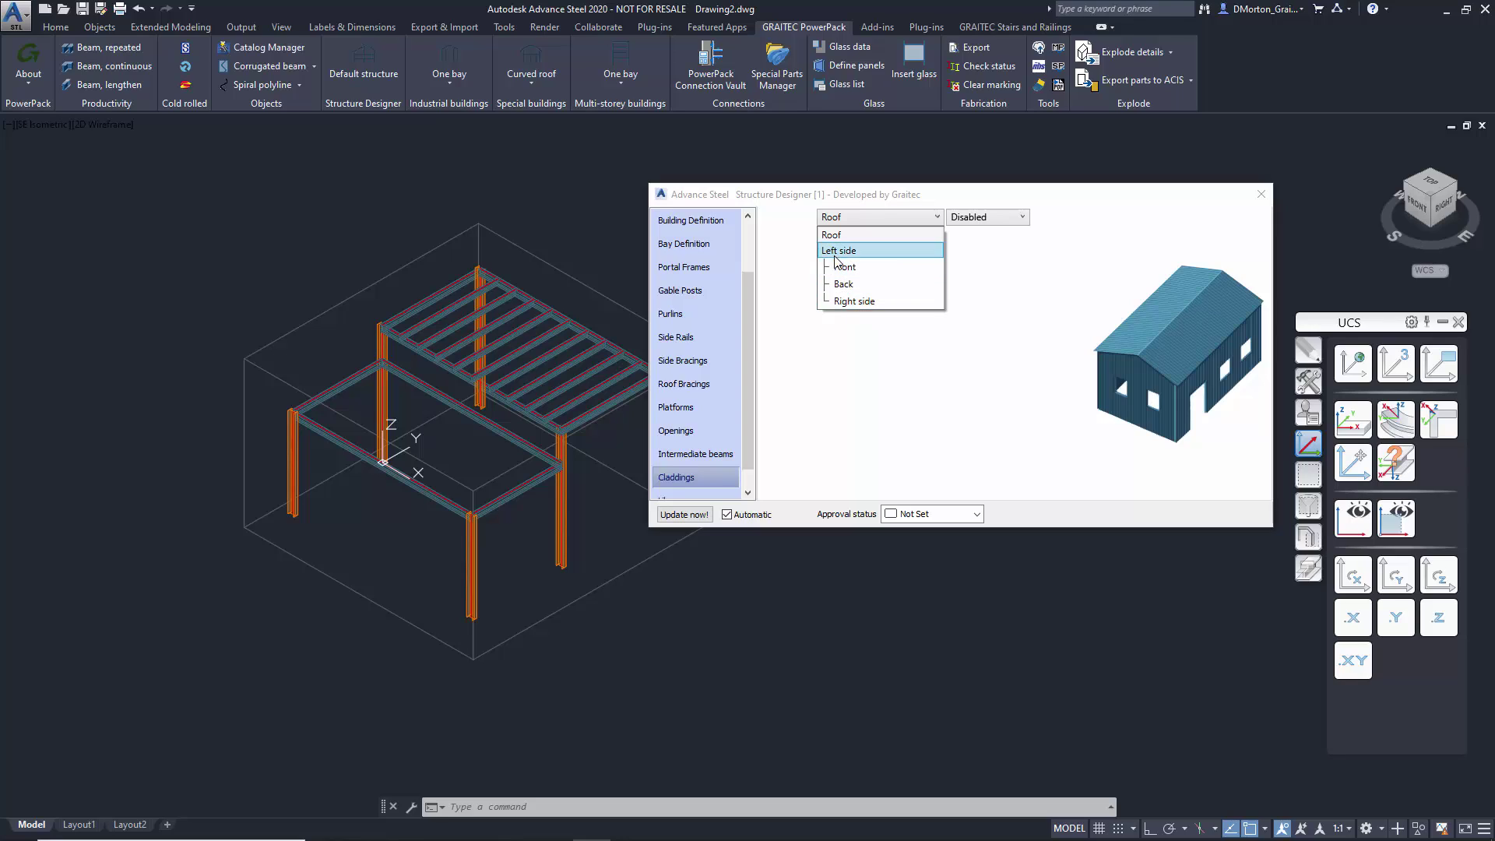
{"action": "left_click", "coordinate": [877, 250]}
{"action": "left_click", "coordinate": [982, 218]}
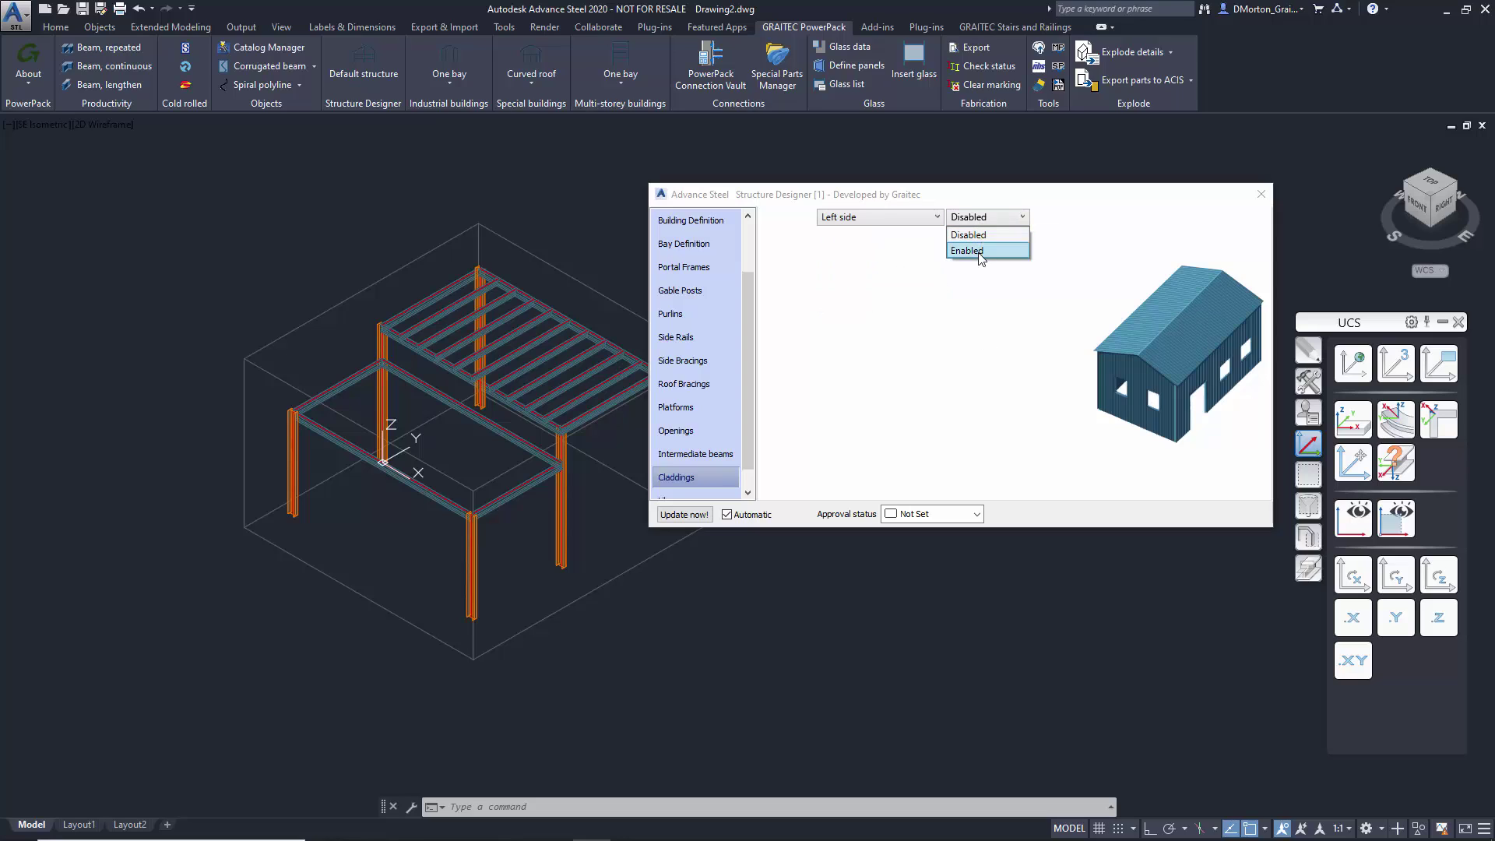
{"action": "left_click", "coordinate": [979, 251]}
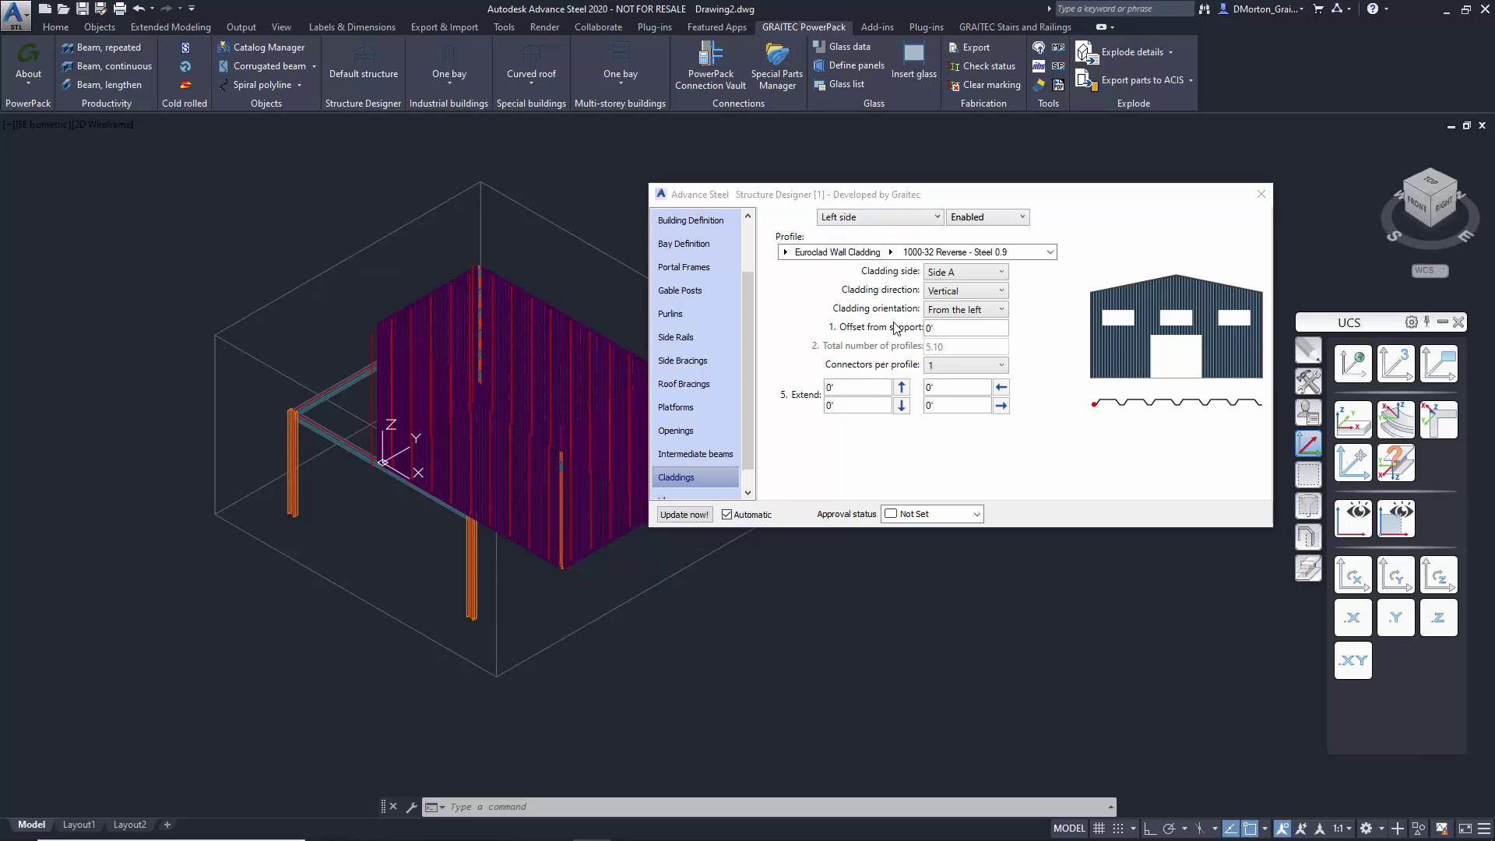
{"action": "left_click", "coordinate": [874, 219]}
{"action": "left_click", "coordinate": [972, 222]}
{"action": "left_click", "coordinate": [971, 221]}
{"action": "left_click", "coordinate": [975, 236]}
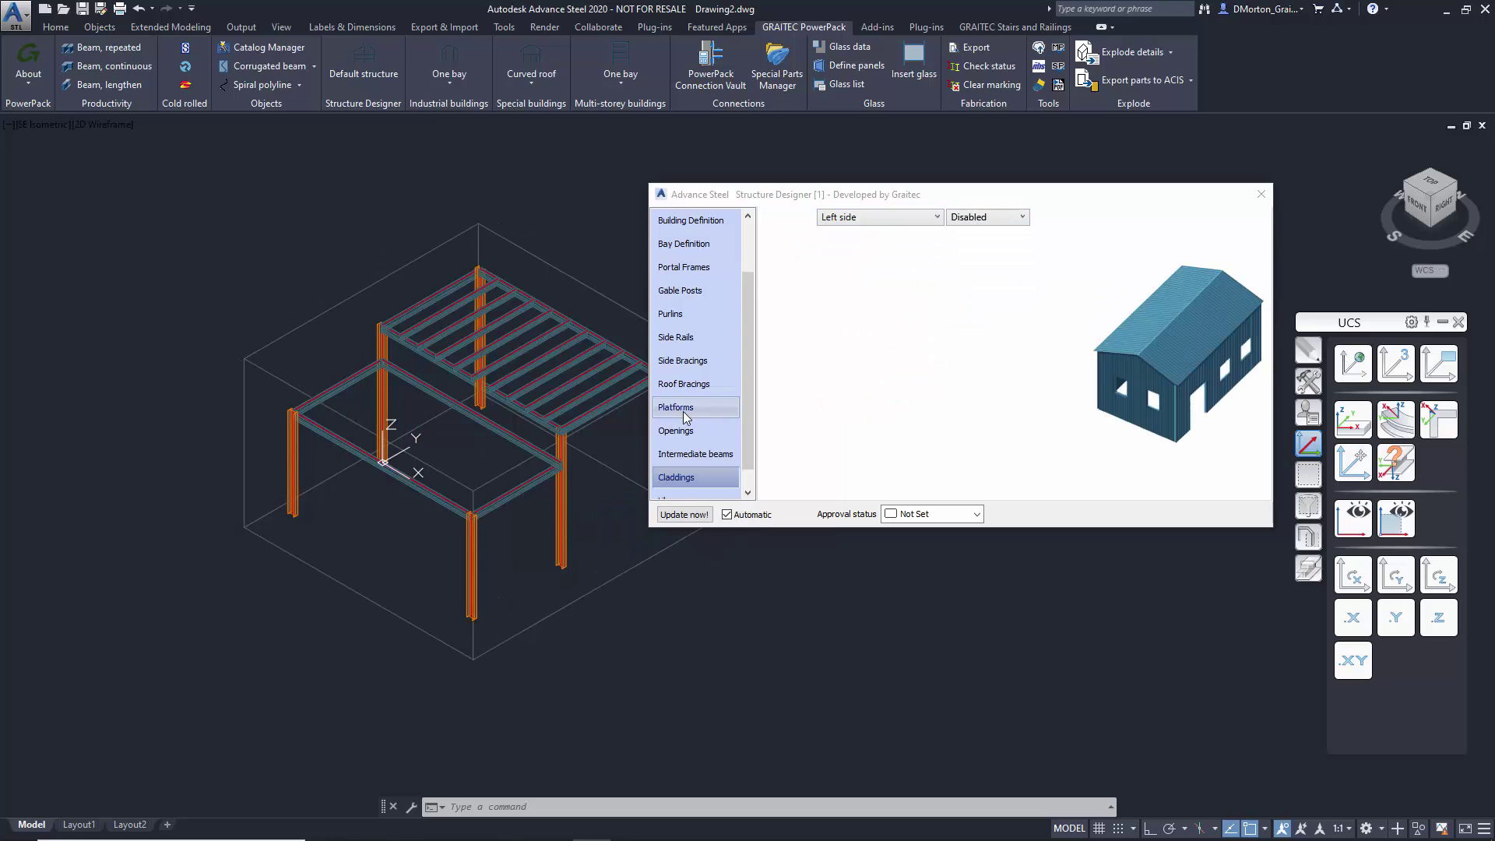
Step: Review the library of saved structure templates and close the Structure Designer settings
{"action": "scroll", "coordinate": [689, 428], "scroll_direction": "down", "scroll_amount": 1}
{"action": "left_click", "coordinate": [699, 476]}
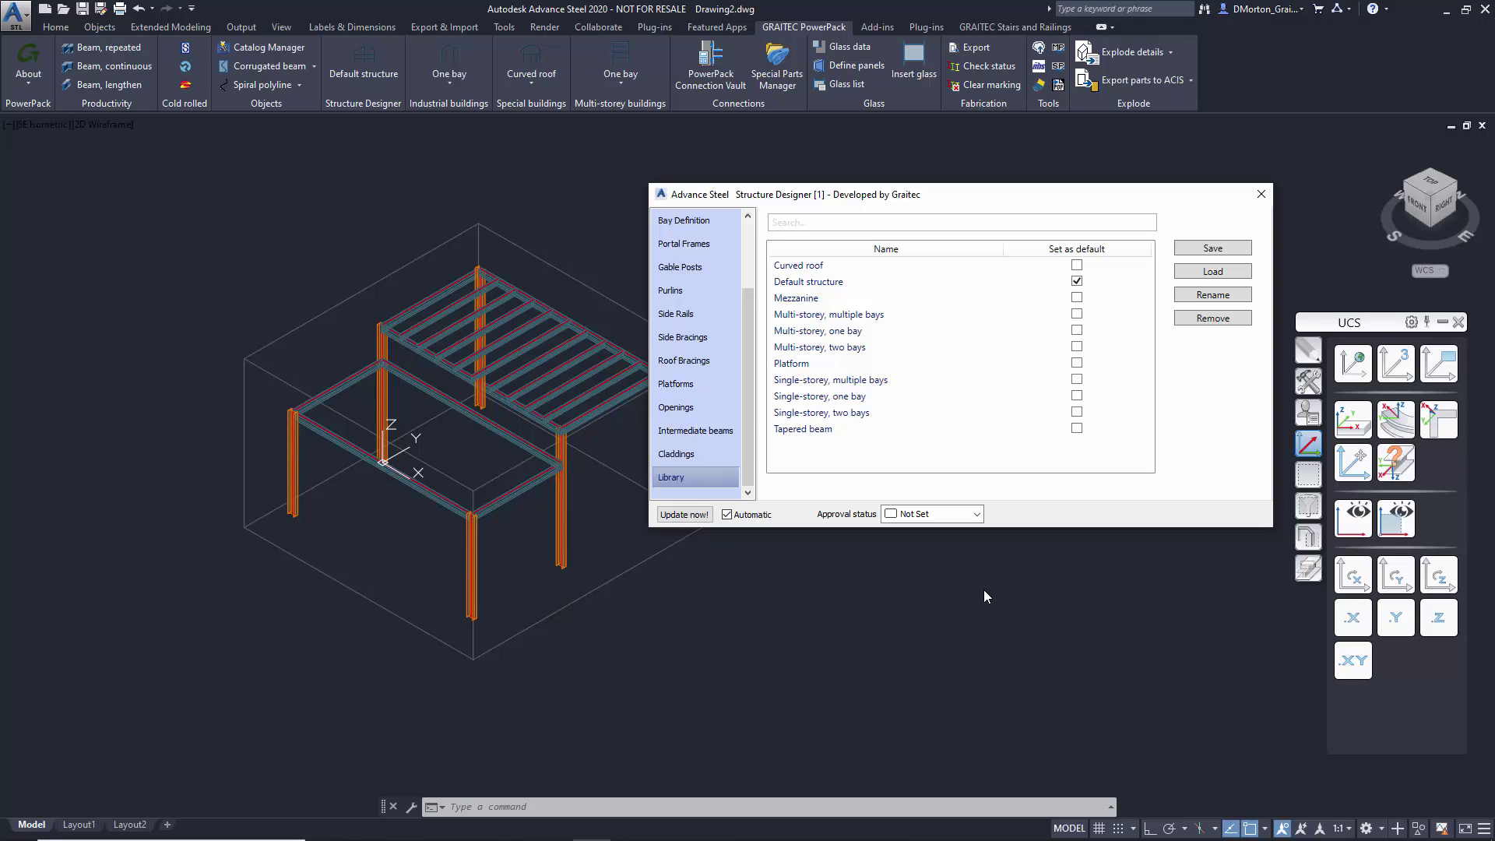
{"action": "left_click", "coordinate": [1269, 195]}
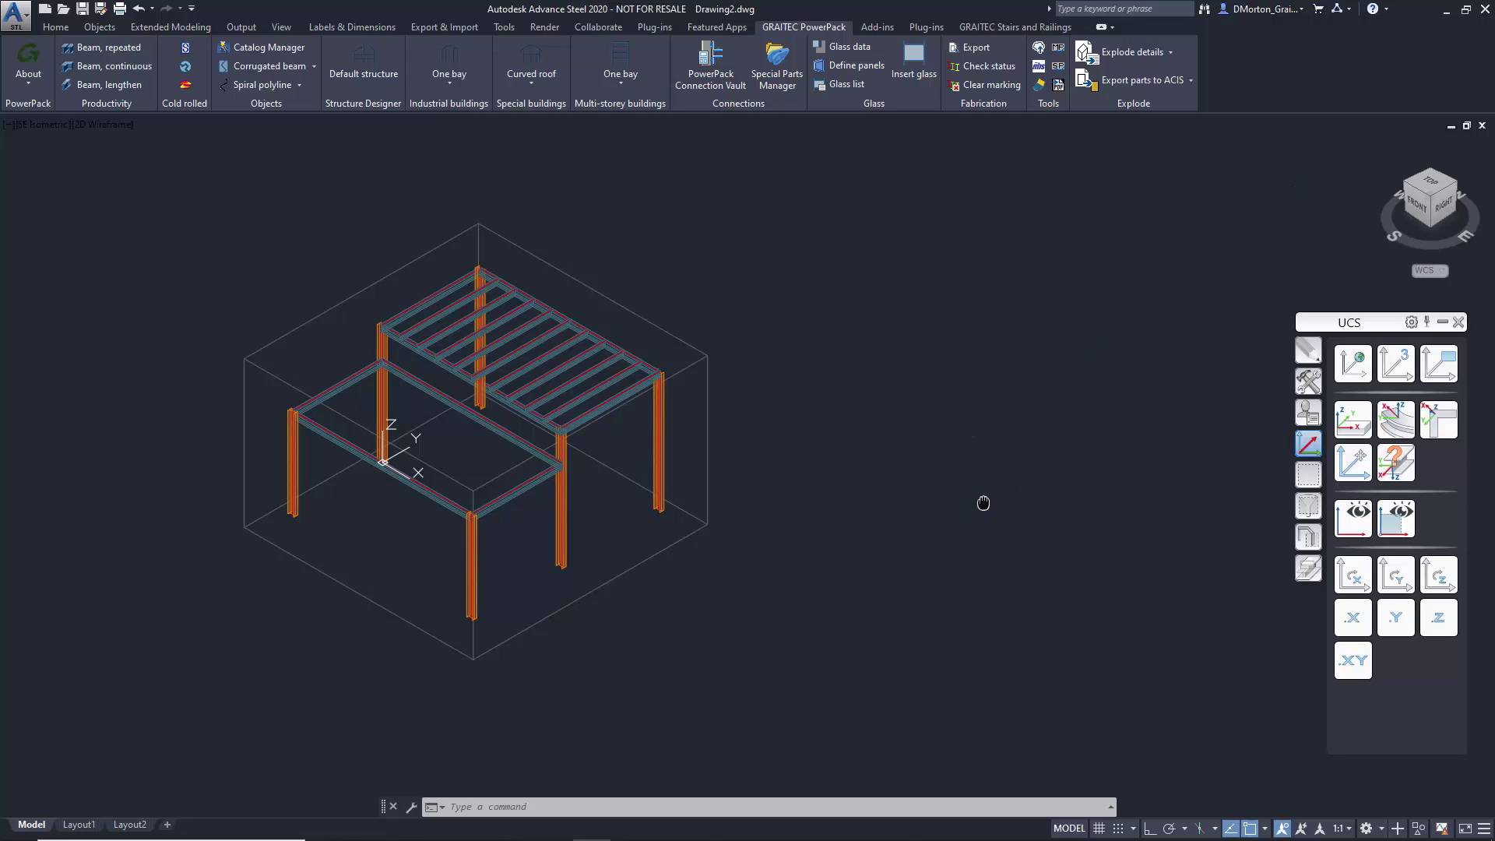
Step: Move the UCS origin to the empty area to the right of the existing steel frame
{"action": "middle_click_drag", "start_coordinate": [984, 503], "coordinate": [459, 390]}
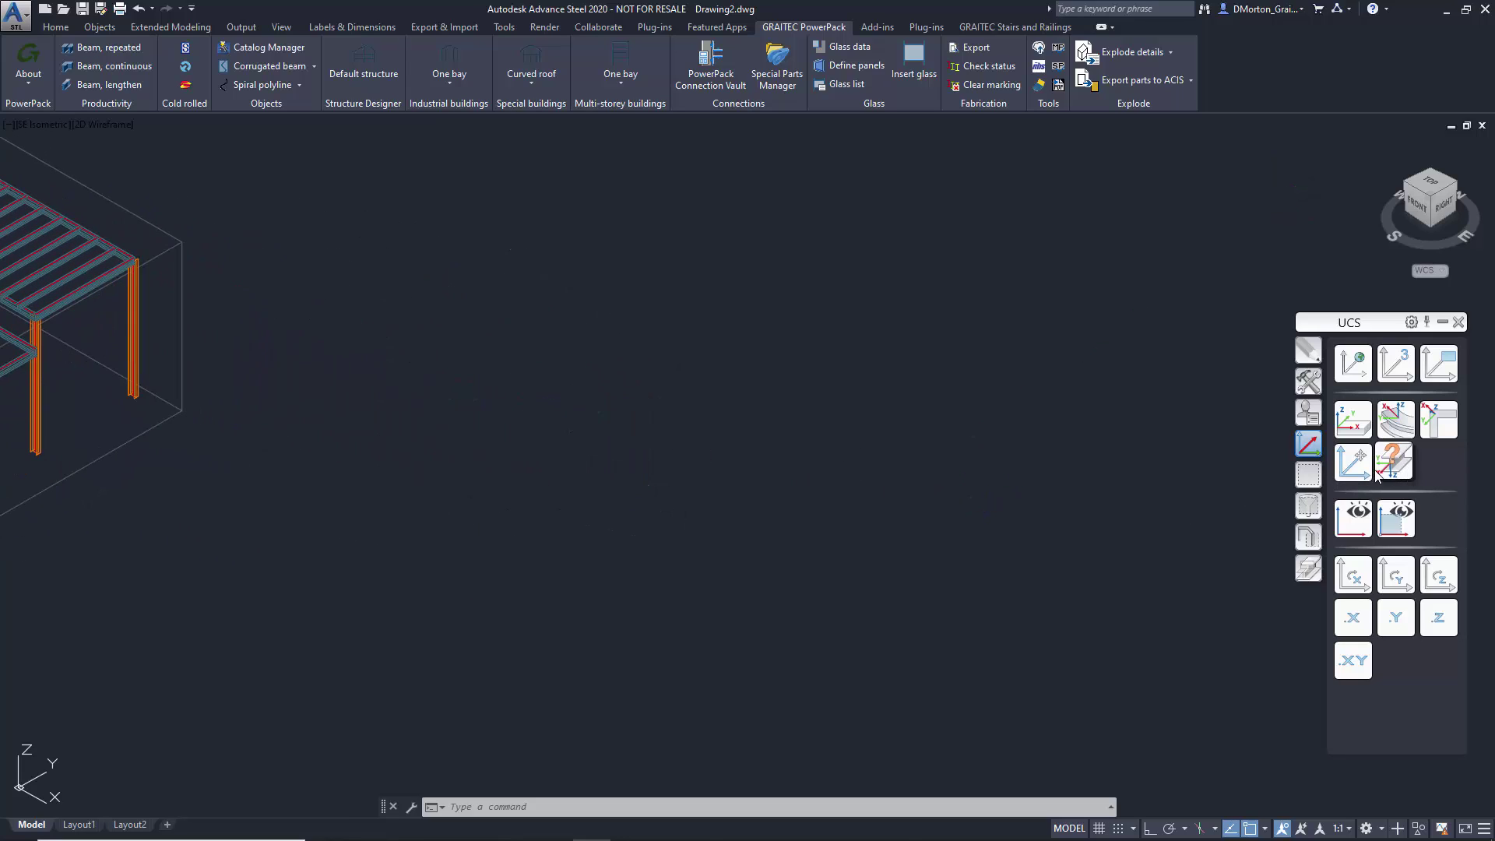
{"action": "left_click", "coordinate": [1353, 463]}
{"action": "left_click", "coordinate": [411, 475]}
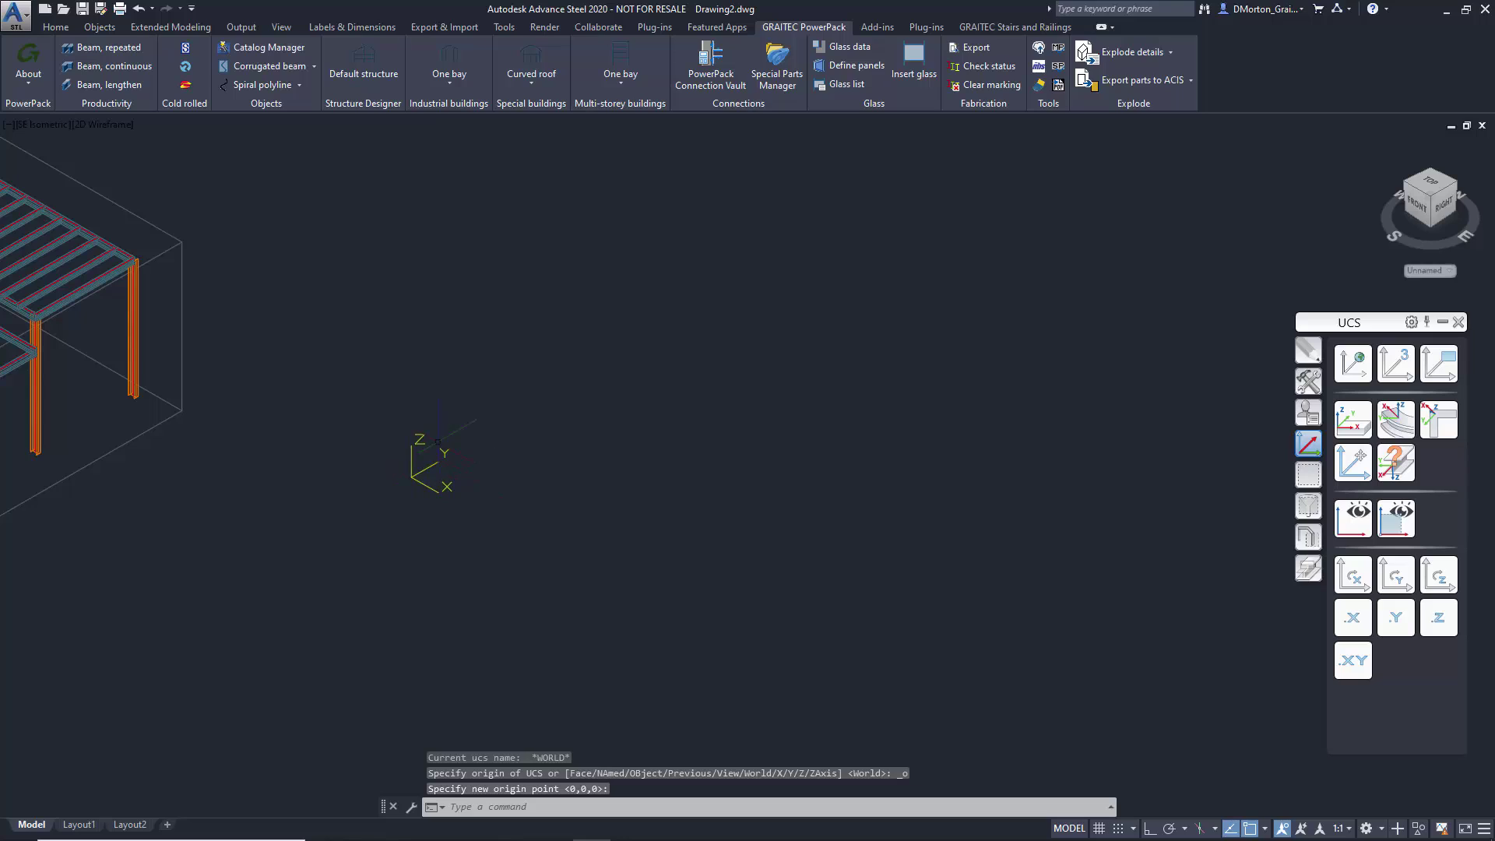
Step: Insert a Tapered beam special building at the new UCS origin, keeping its default settings
{"action": "left_click", "coordinate": [521, 84]}
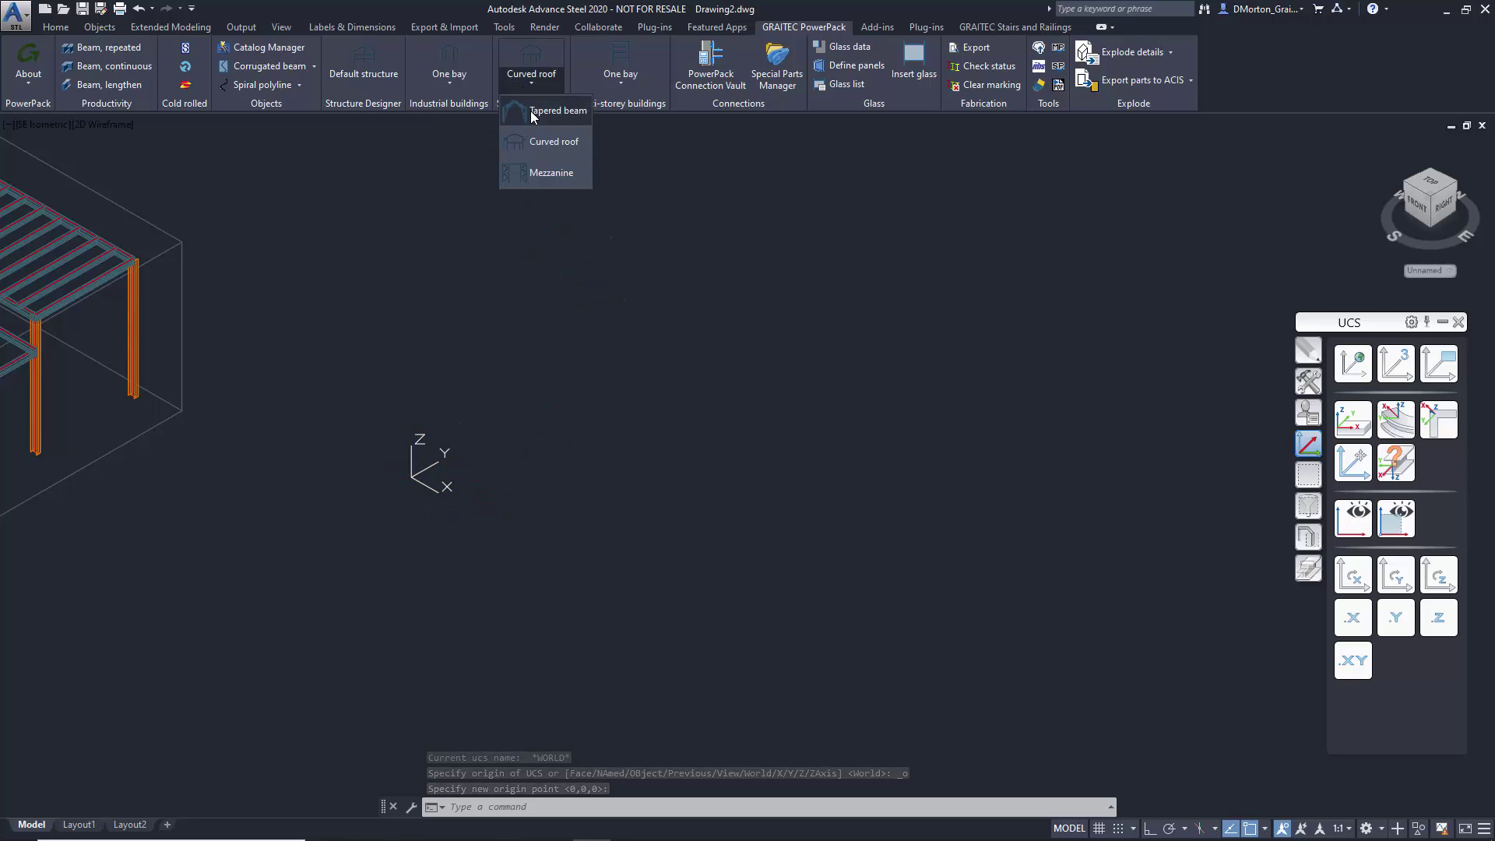
{"action": "left_click", "coordinate": [532, 113]}
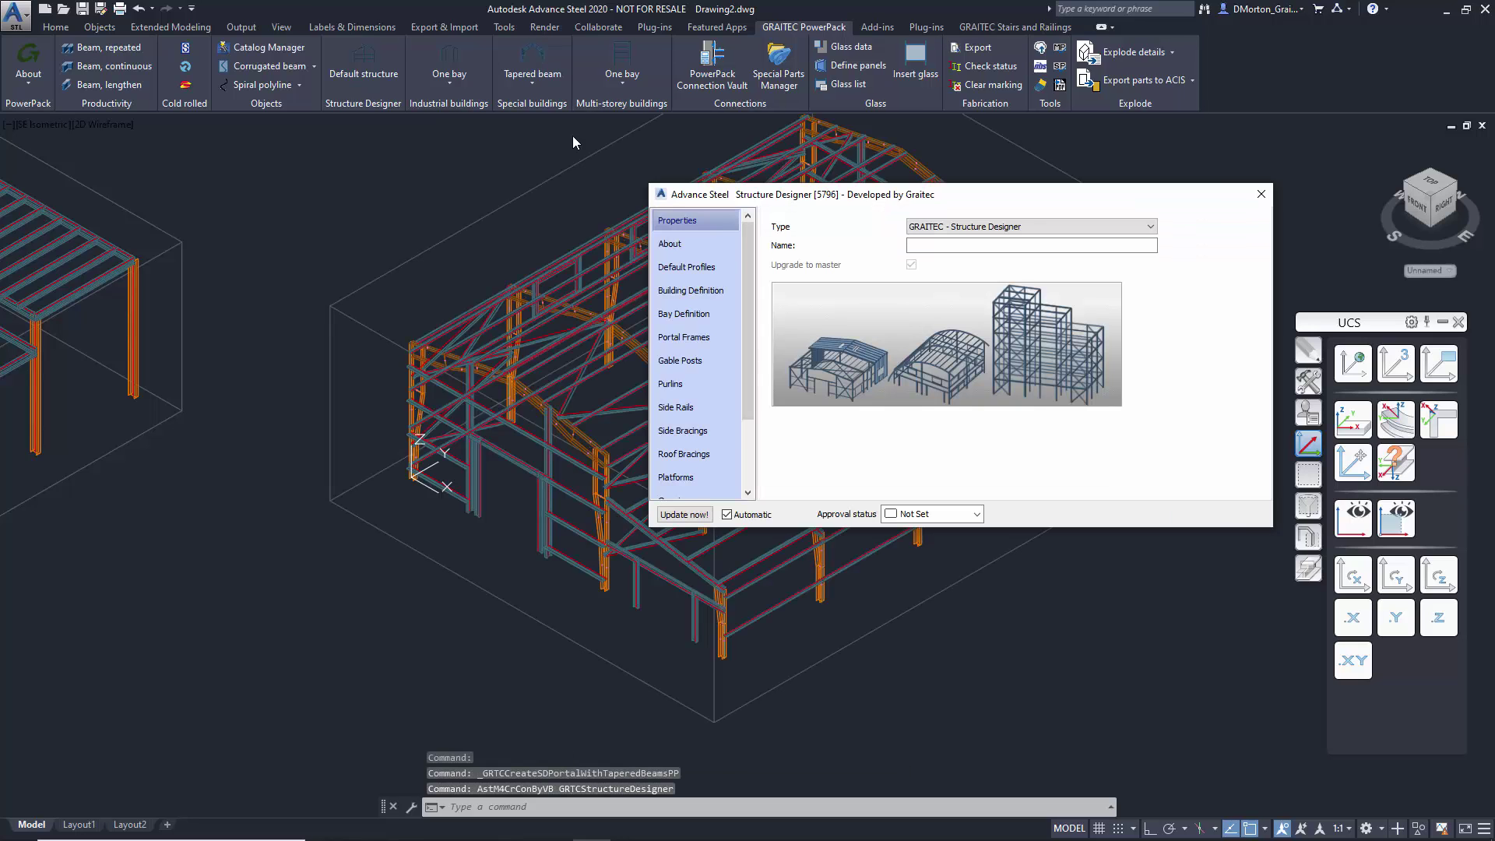
{"action": "left_click", "coordinate": [1261, 194]}
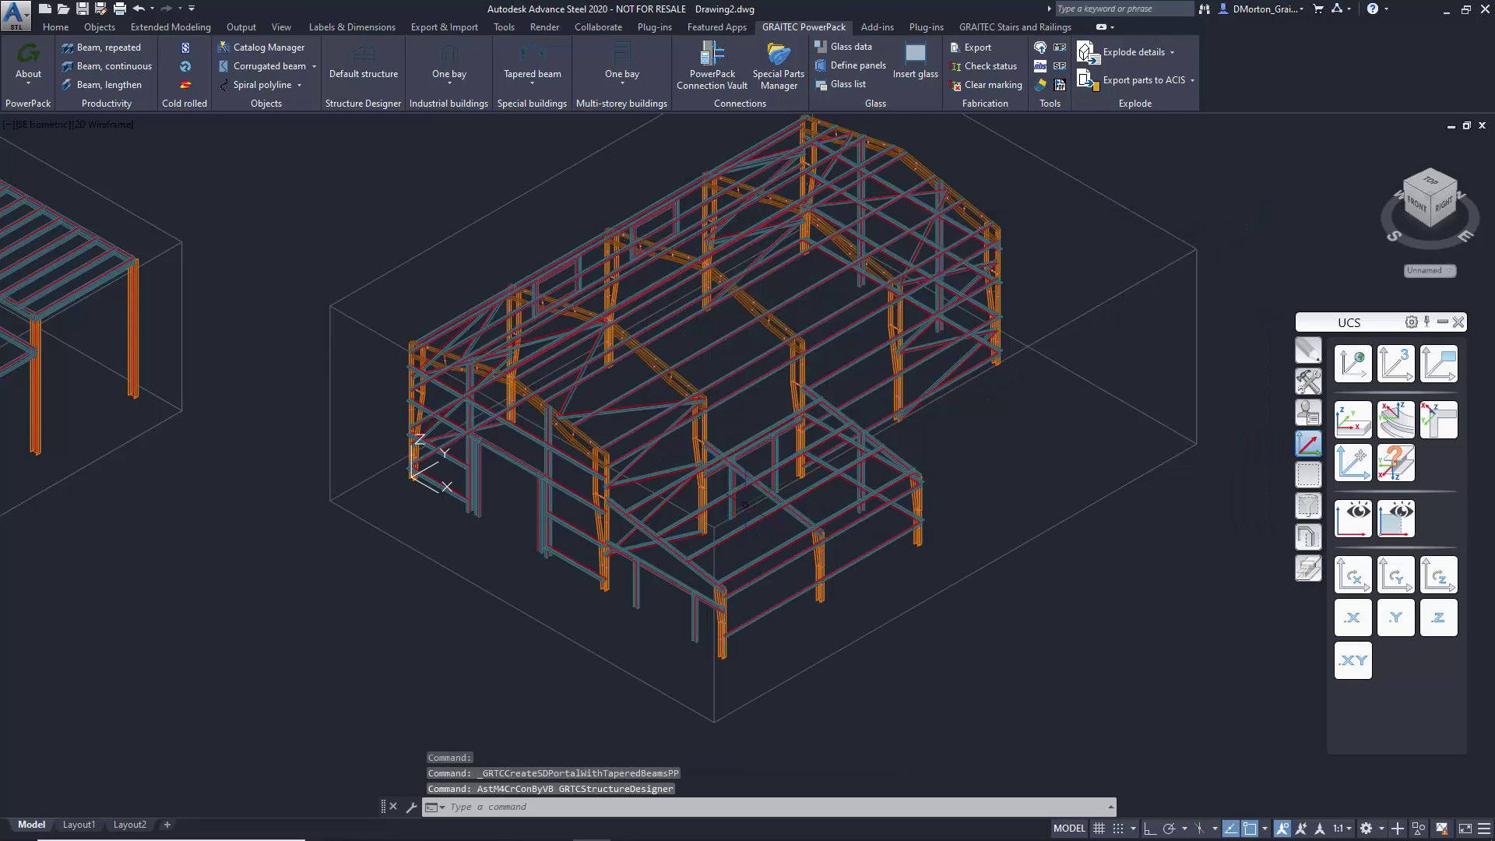
Step: Move the UCS origin to the empty area to the right of the tapered beam building
{"action": "scroll", "coordinate": [668, 502], "scroll_direction": "up", "scroll_amount": 3}
{"action": "scroll", "coordinate": [668, 502], "scroll_direction": "up", "scroll_amount": 2}
{"action": "scroll", "coordinate": [234, 373], "scroll_direction": "down", "scroll_amount": 8}
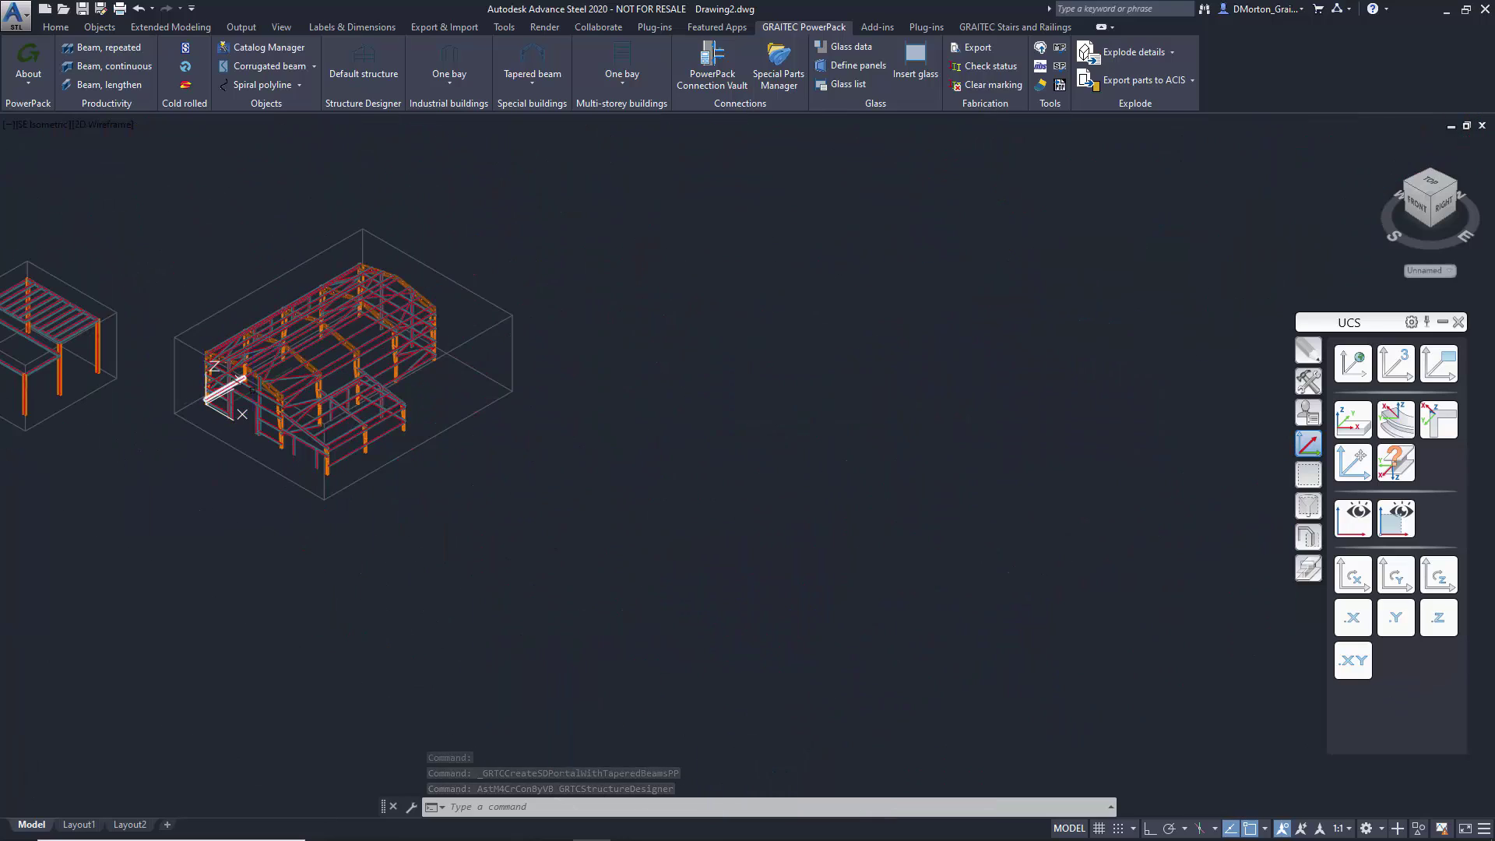
{"action": "left_click", "coordinate": [1352, 462]}
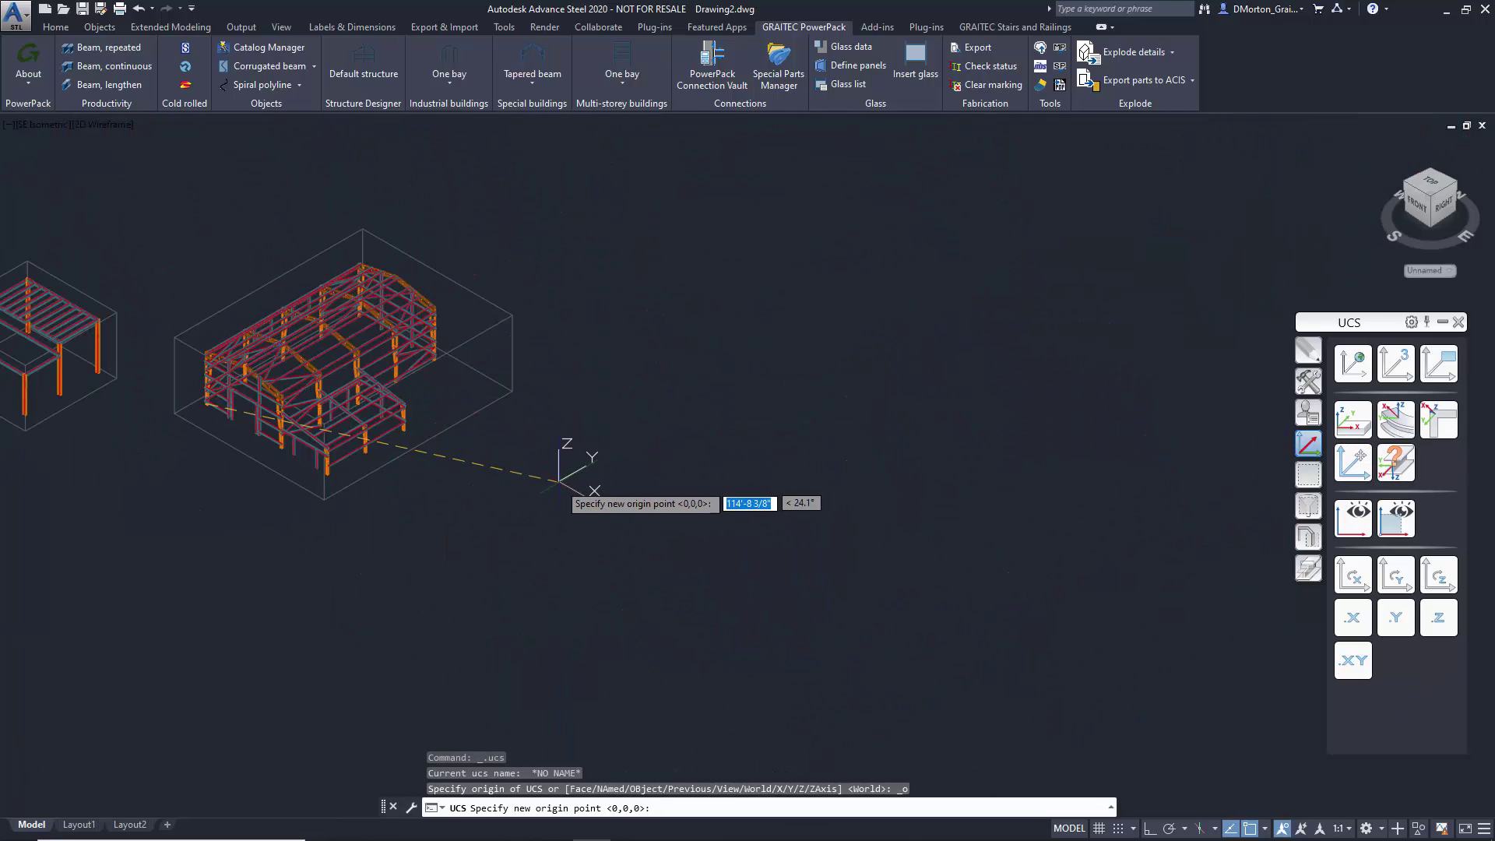
Step: Insert a Curved roof special building at the relocated UCS origin, keeping its default settings
{"action": "left_click", "coordinate": [531, 87]}
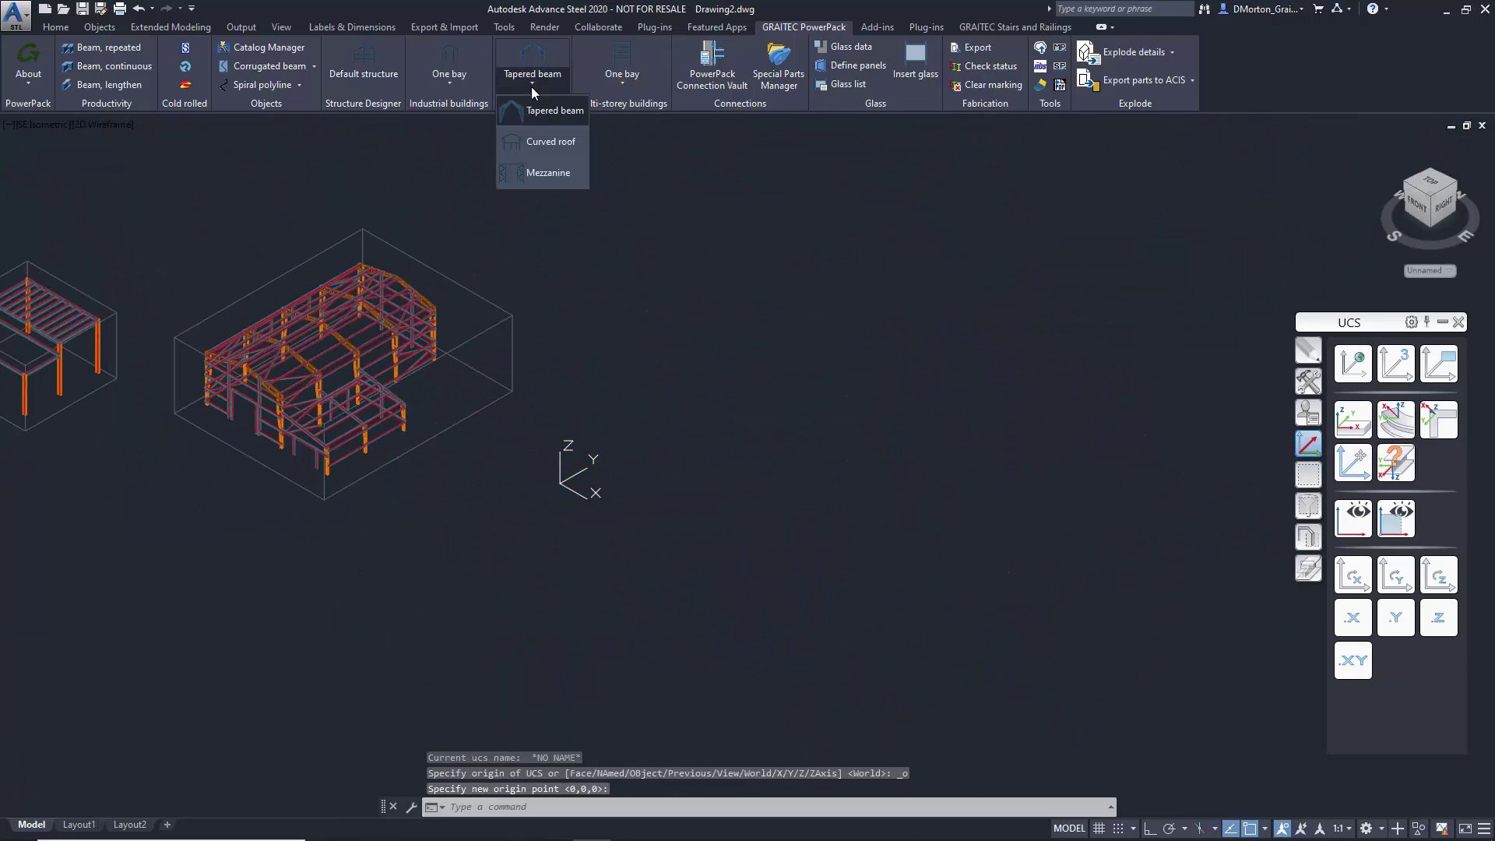
{"action": "left_click", "coordinate": [547, 142]}
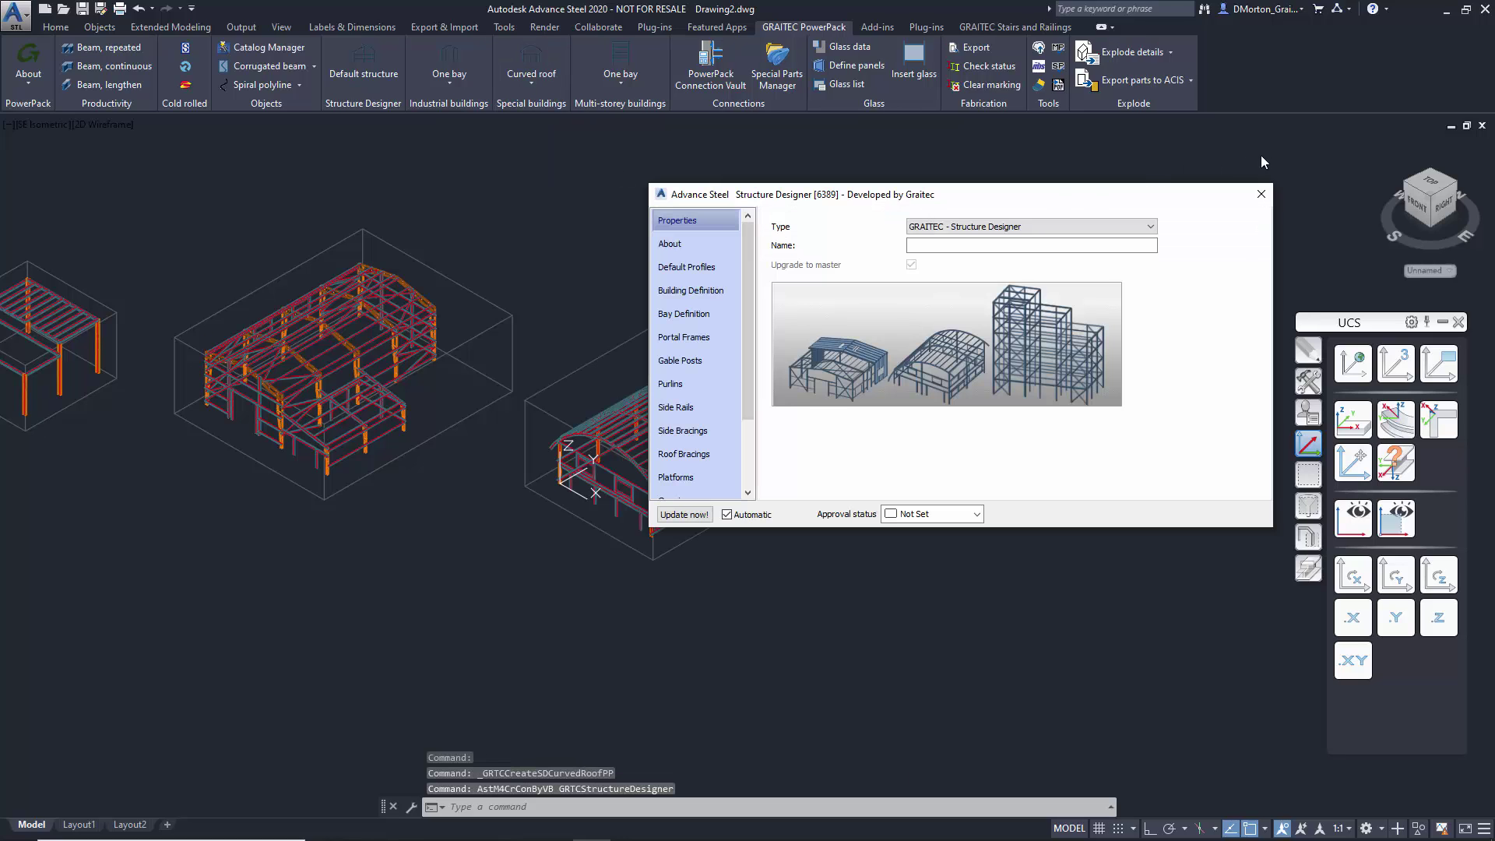
{"action": "left_click", "coordinate": [1261, 194]}
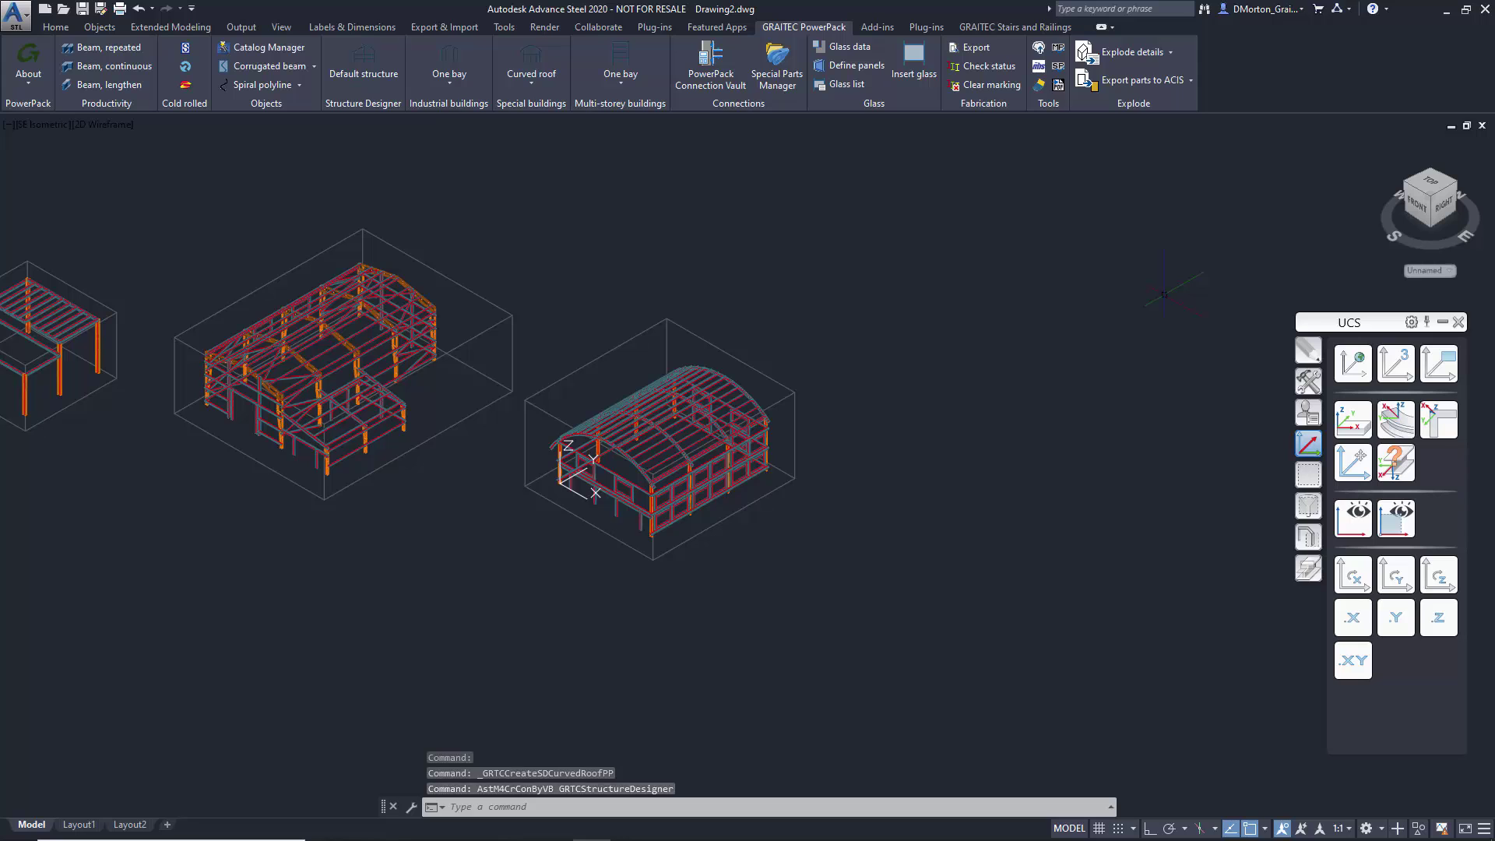